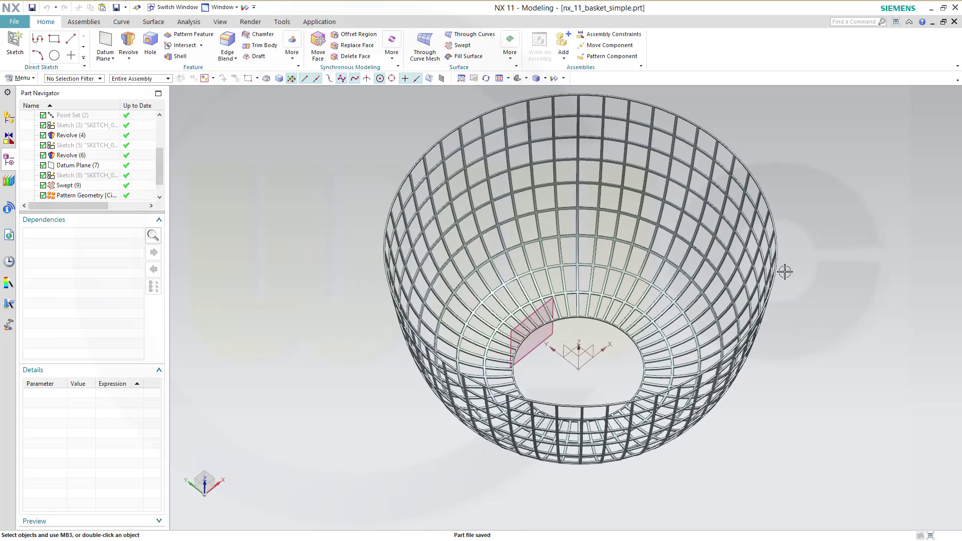
middle_click_drag(754, 307, 539, 355)
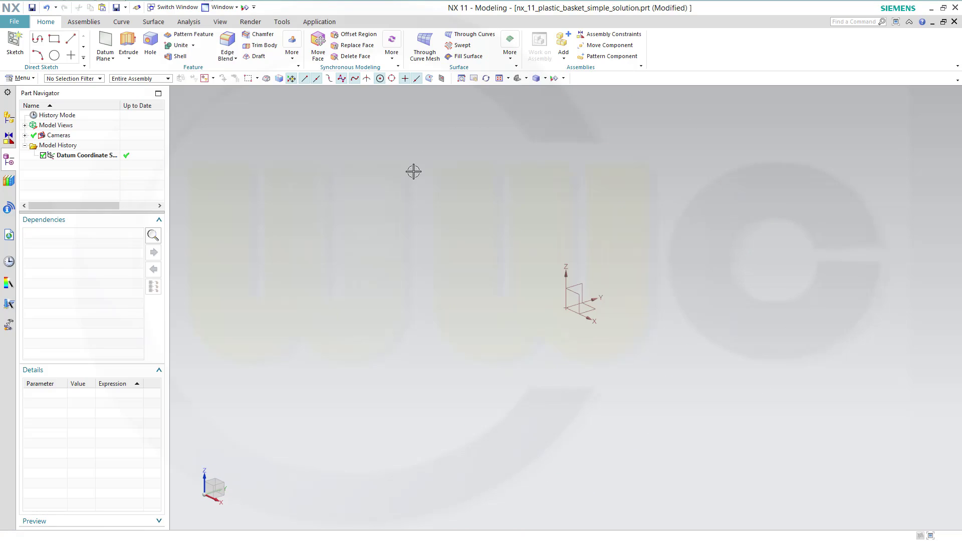
Create a new sketch on the YZ plane of the datum coordinate system
left_click(14, 44)
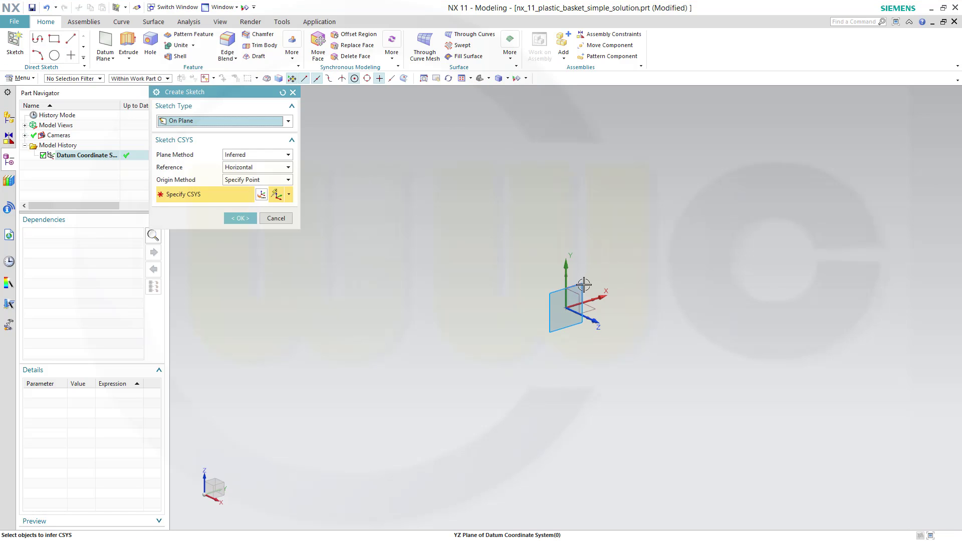
left_click(584, 284)
left_click(241, 218)
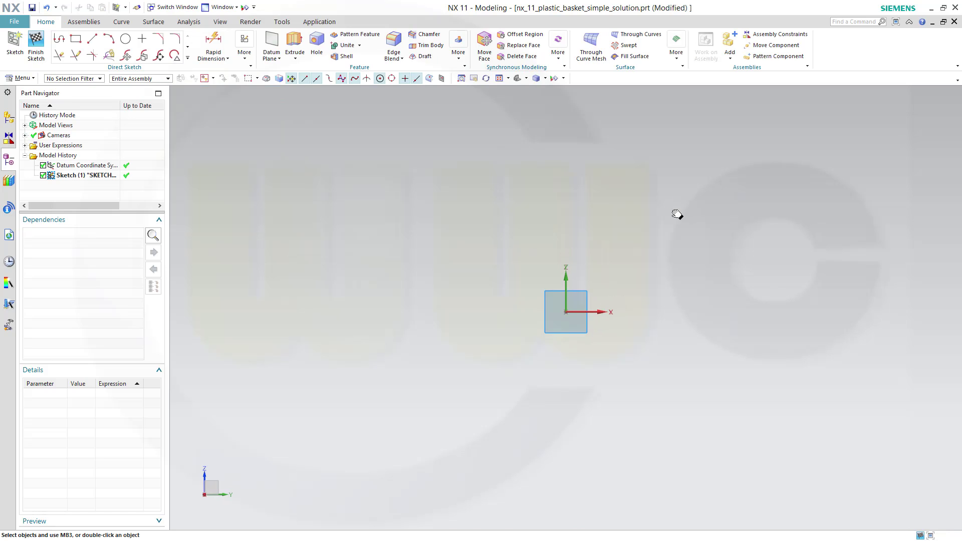
Draw a degree 3 Studio Spline through four points, starting near the horizontal axis and curving outward and upward
mouse_move(674, 212)
middle_mouse_down("shift")
mouse_move(601, 262)
mouse_move(548, 266)
middle_mouse_up("shift")
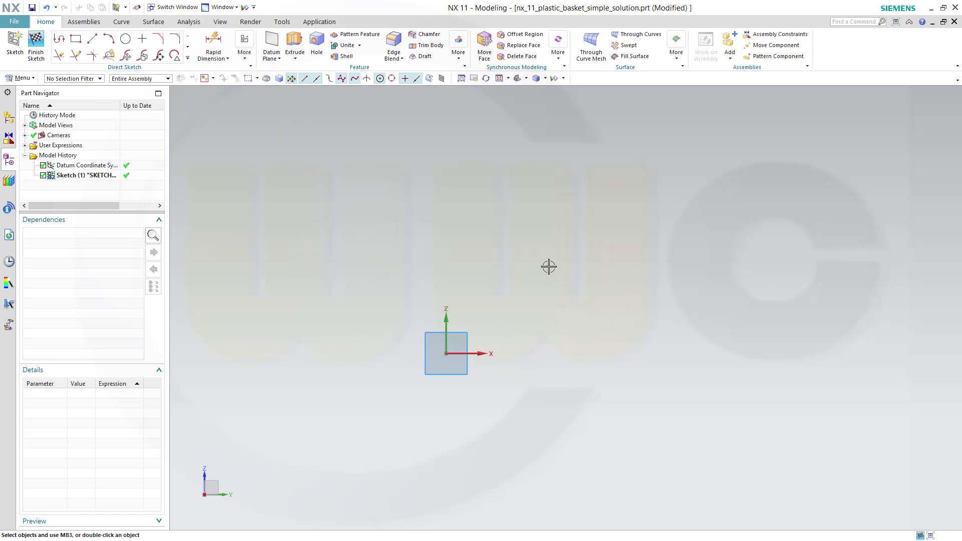
left_click(187, 57)
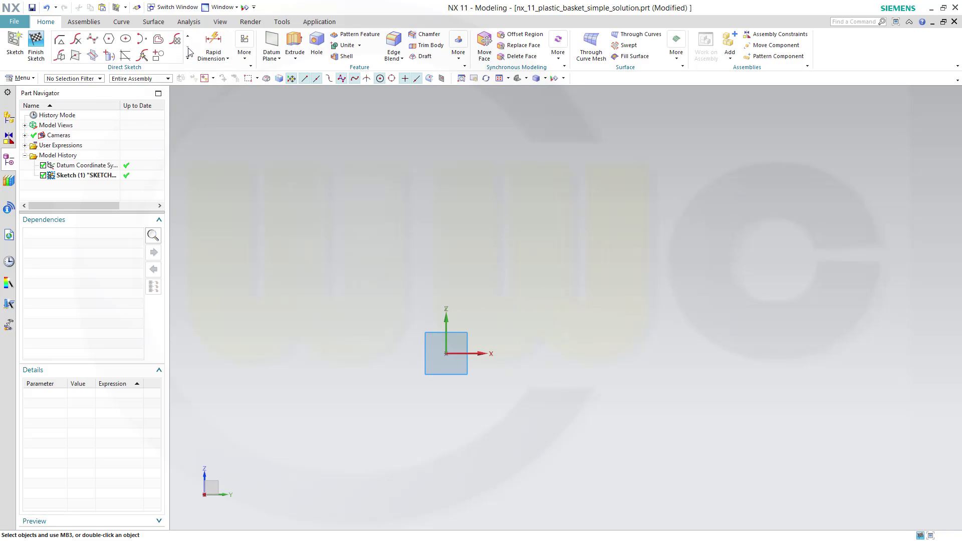
left_click(92, 39)
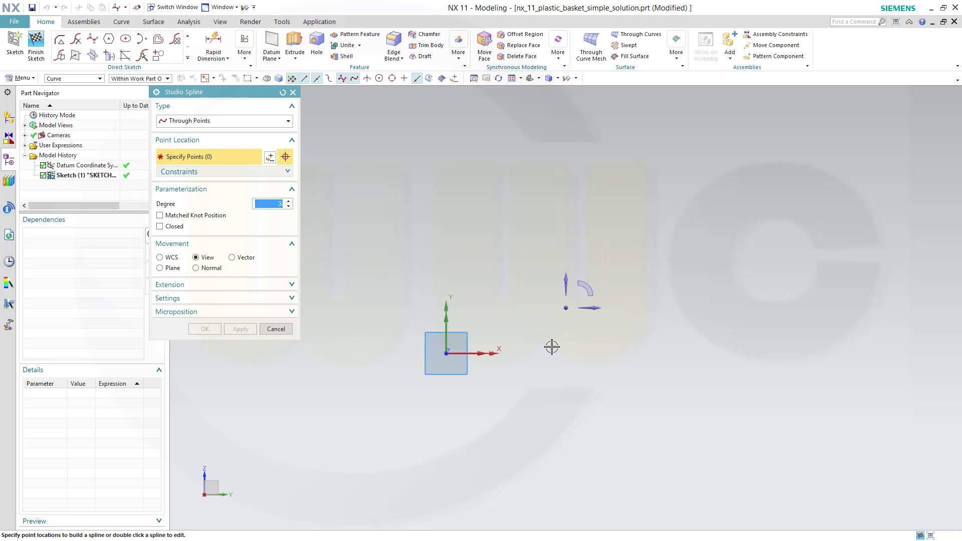
left_click(552, 347)
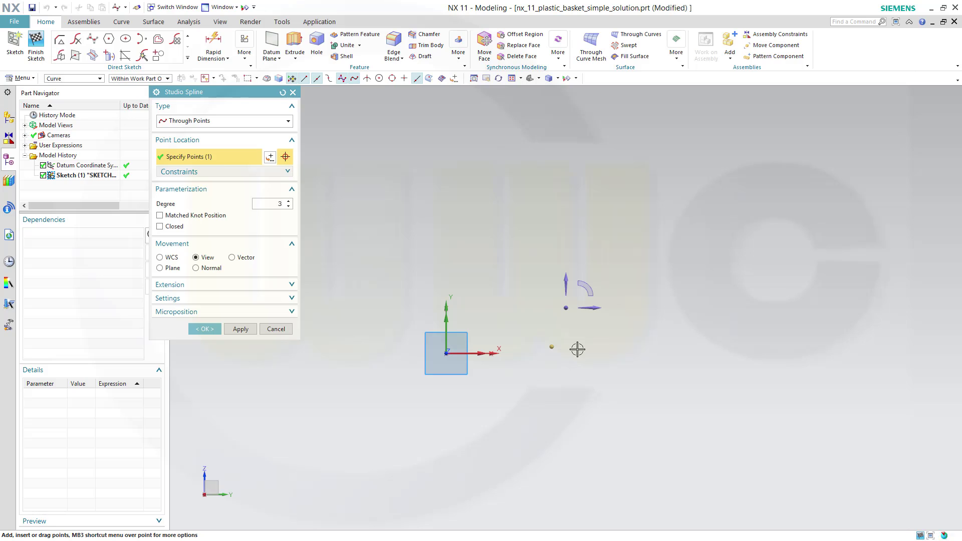
left_click(623, 327)
left_click(672, 283)
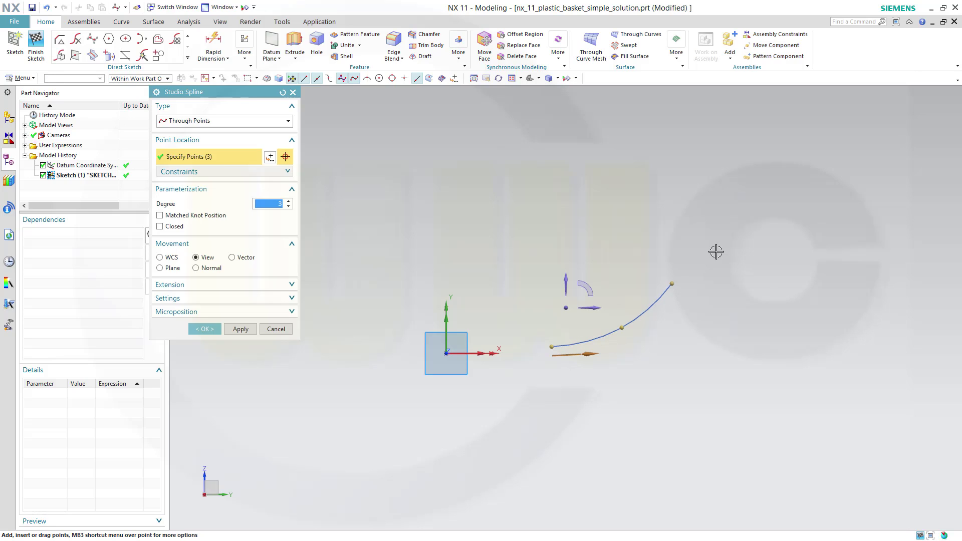
left_click(707, 208)
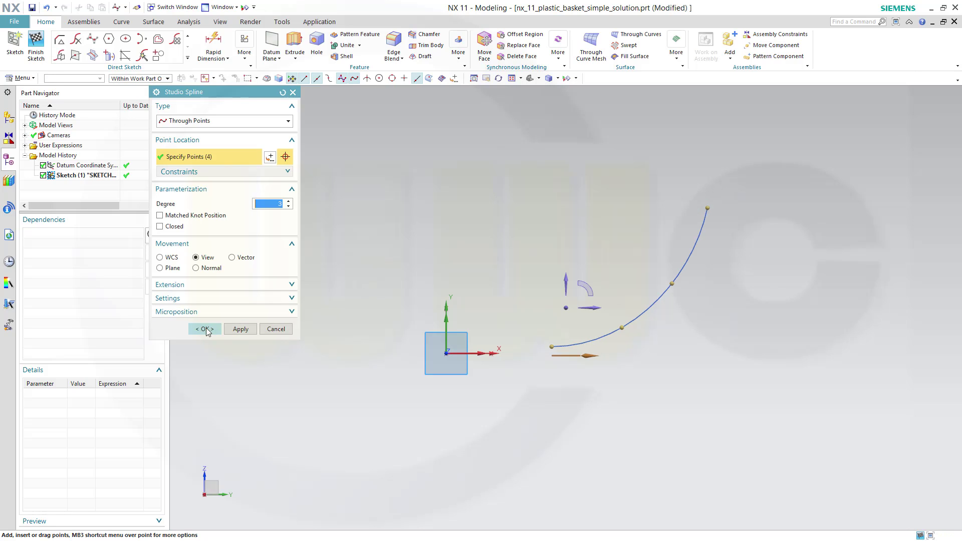
left_click(205, 329)
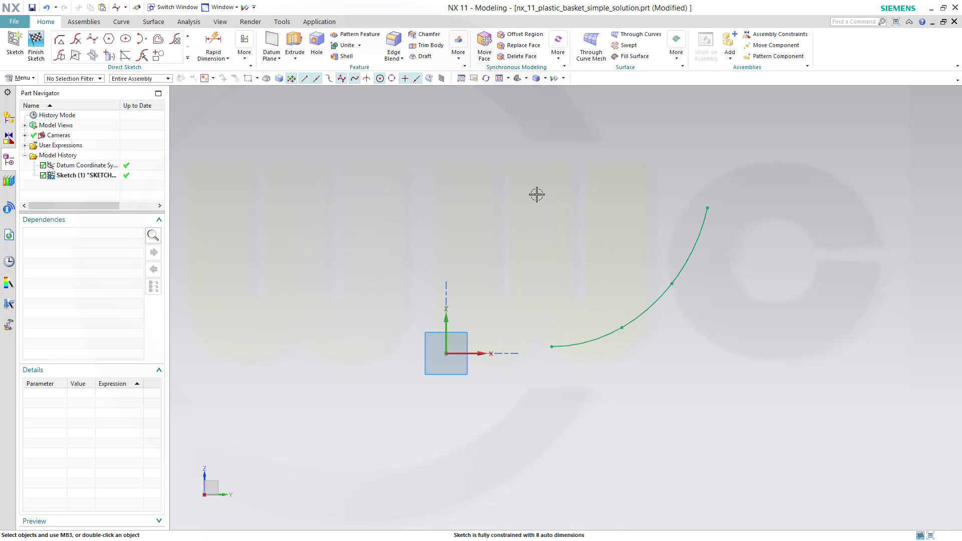
Constrain the spline's lower end point onto the sketch's horizontal axis and make the spline tangent to that axis
left_click(551, 347)
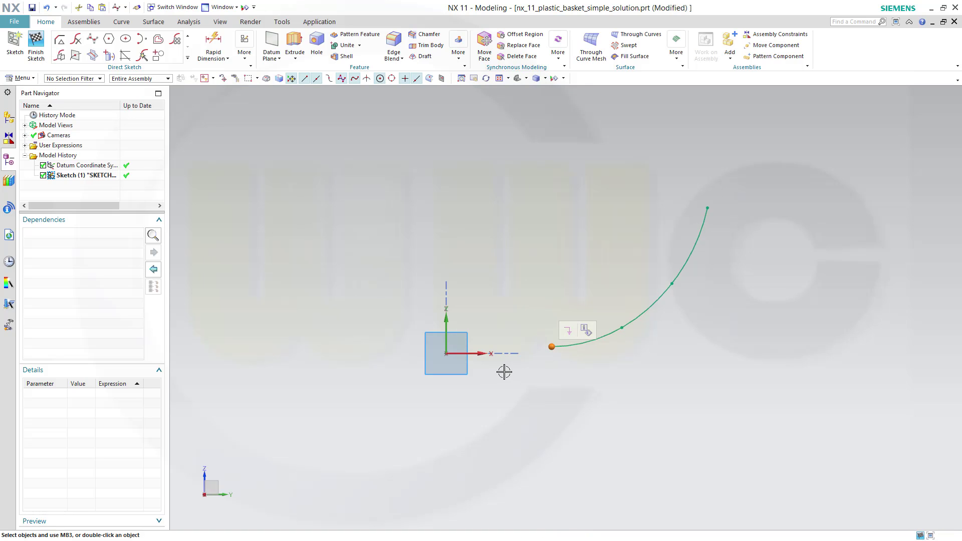
left_click(477, 353)
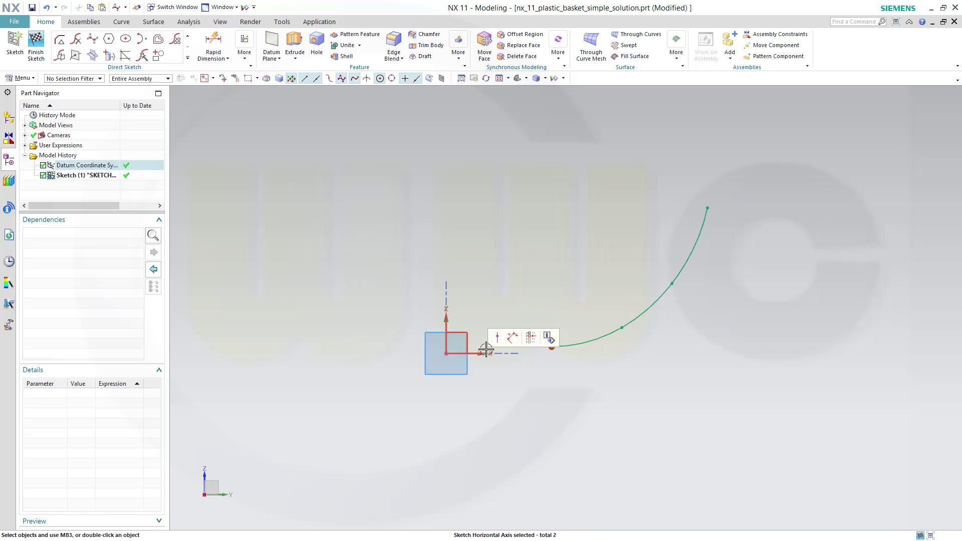
left_click(497, 336)
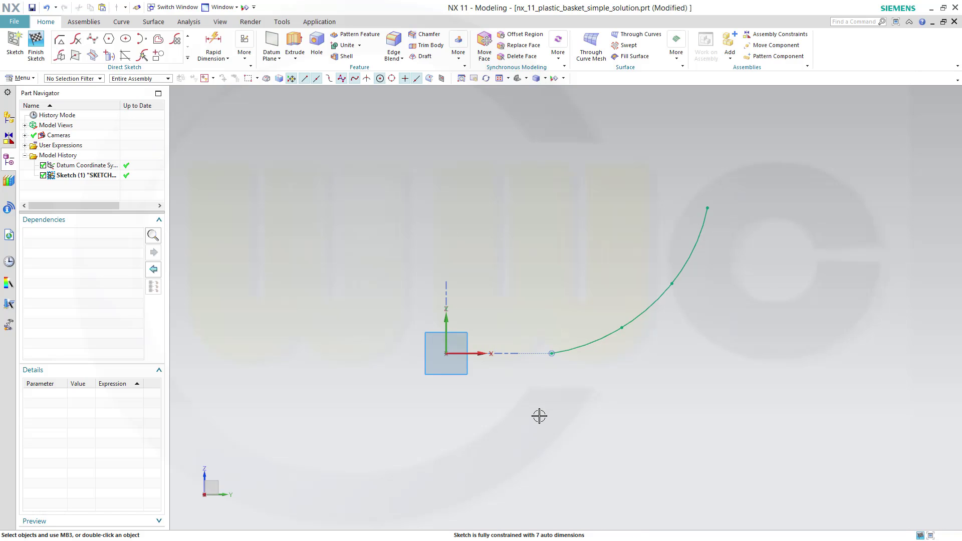
left_click(473, 354)
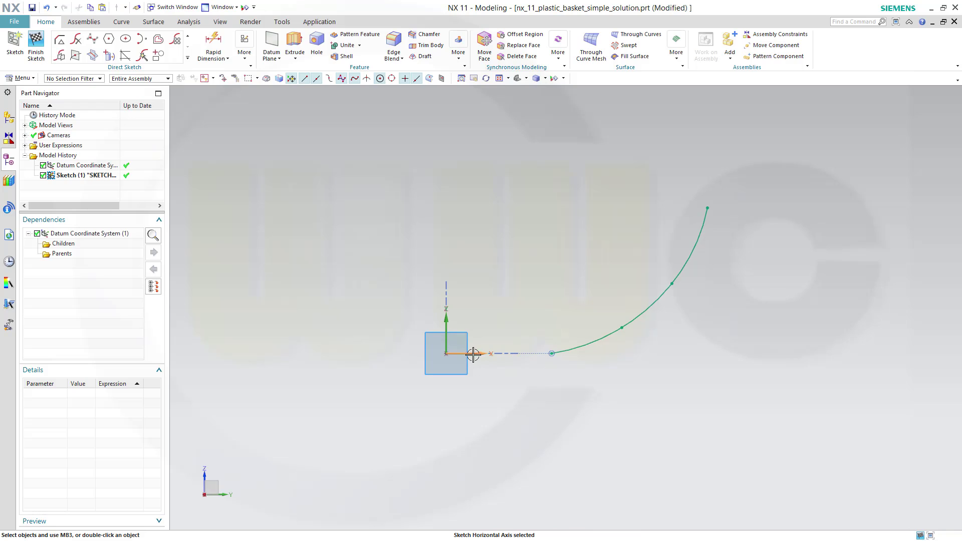
left_click(569, 352)
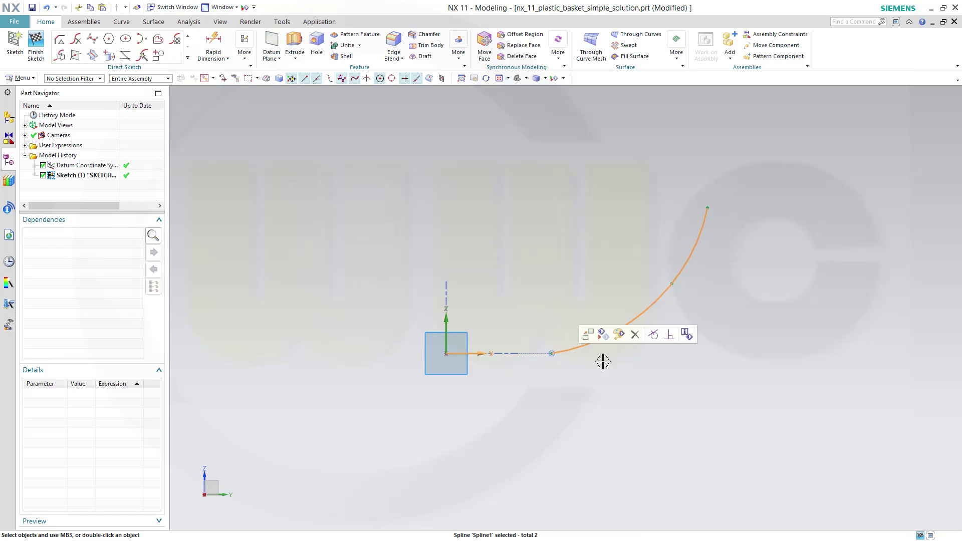
left_click(654, 335)
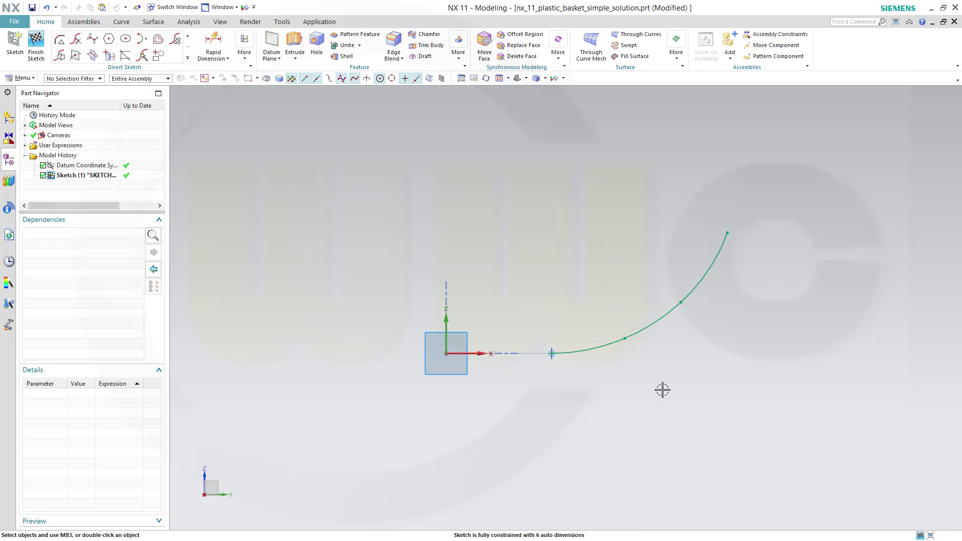
Dimension the horizontal distance from the vertical axis to the spline's lower end point as 50
left_click(214, 48)
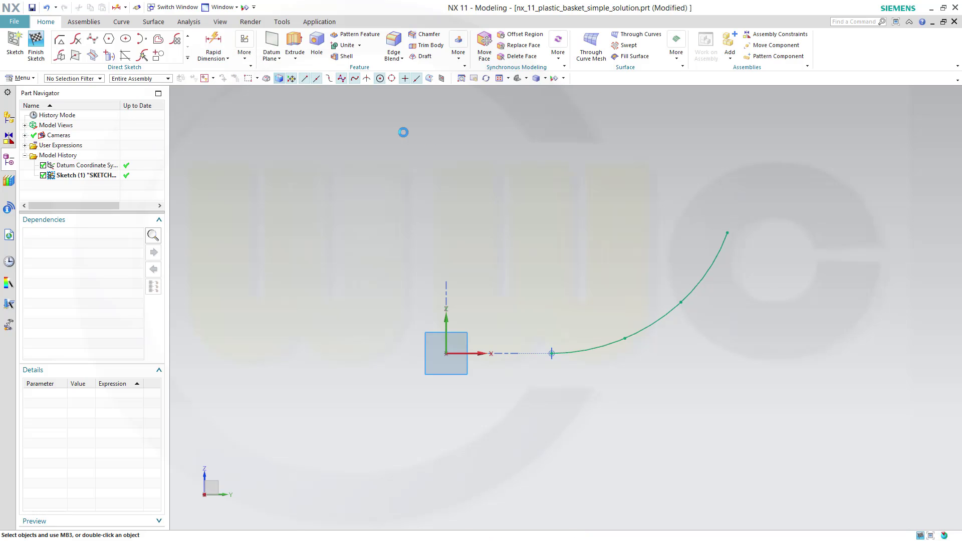
left_click(551, 353)
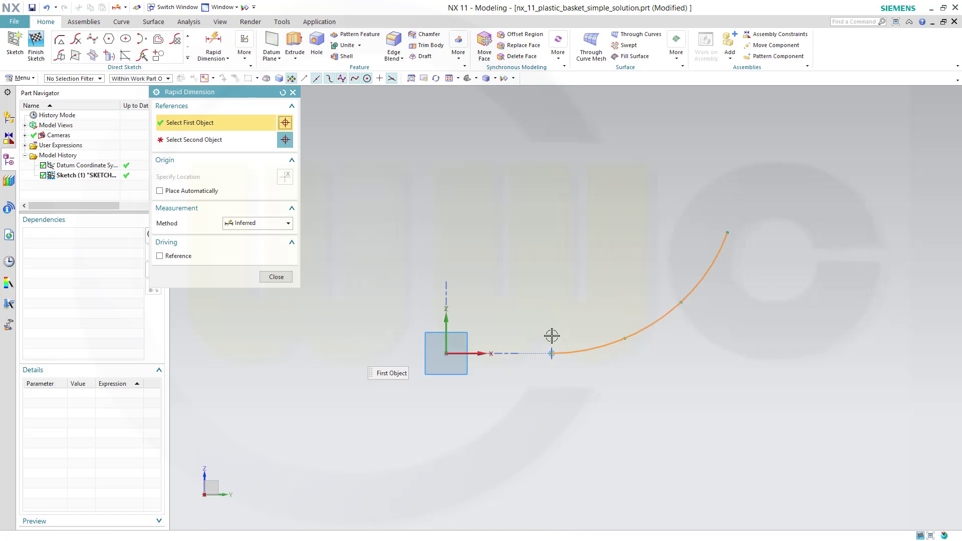
left_click(447, 328)
left_click(506, 333)
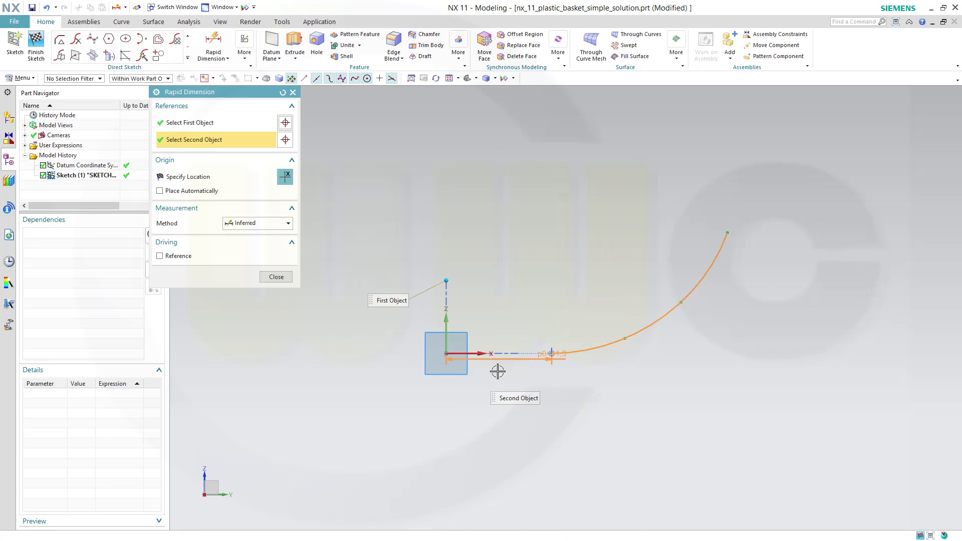
left_click(501, 260)
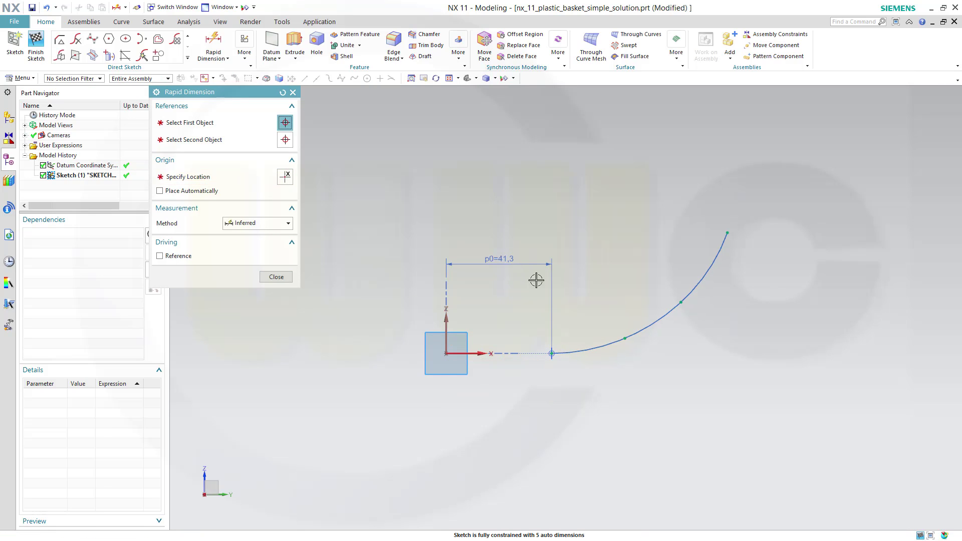
type("50")
key("Return")
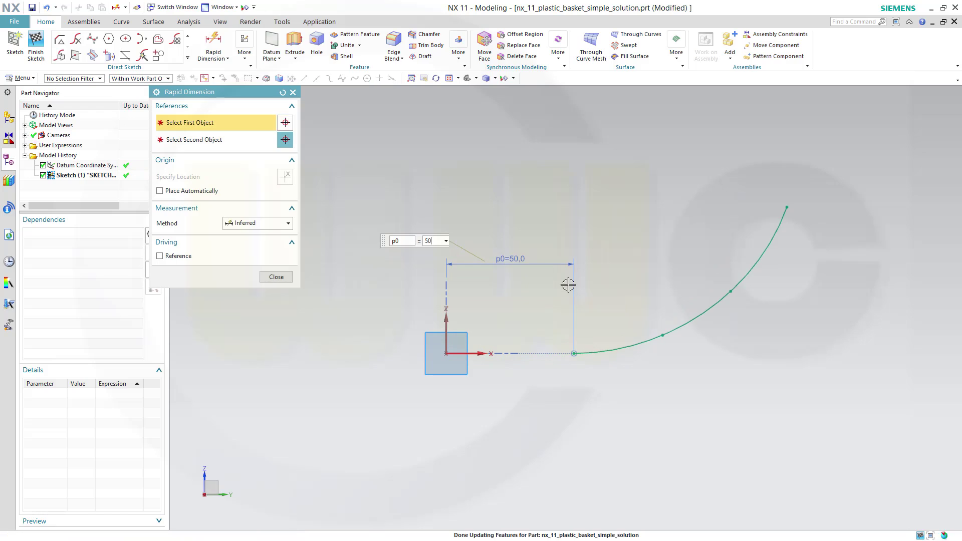
Dimension the horizontal distance from the sketch's vertical axis to the spline's upper end point as 150
left_click(786, 207)
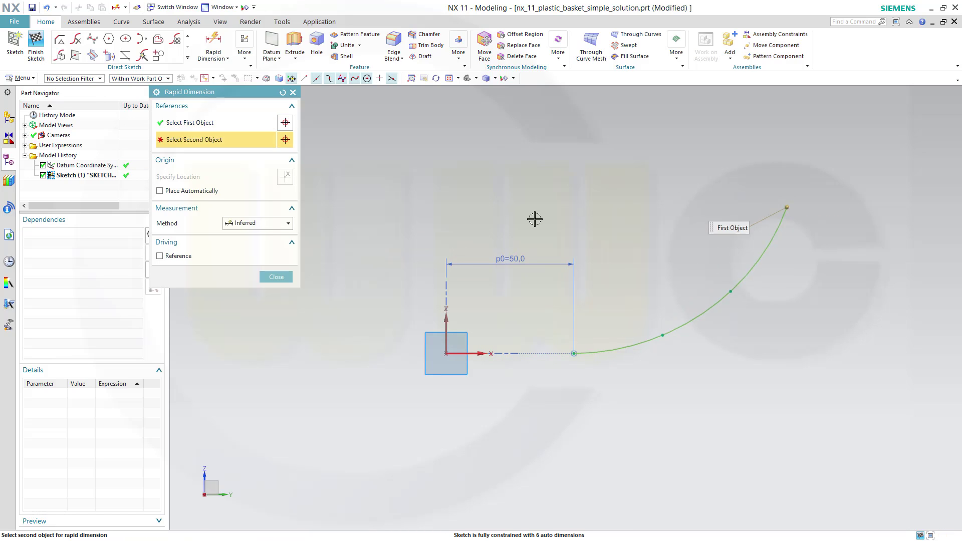
left_click(445, 316)
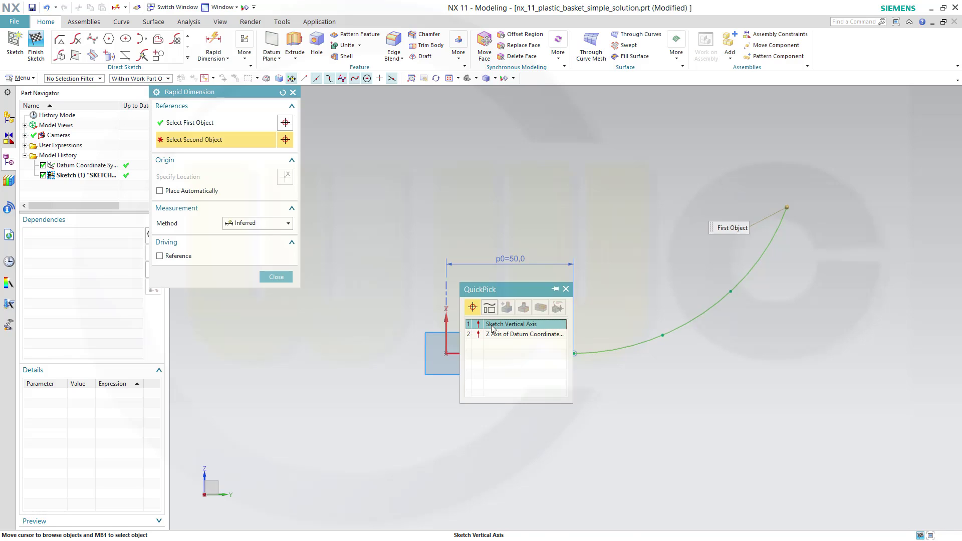
left_click(493, 324)
left_click(547, 163)
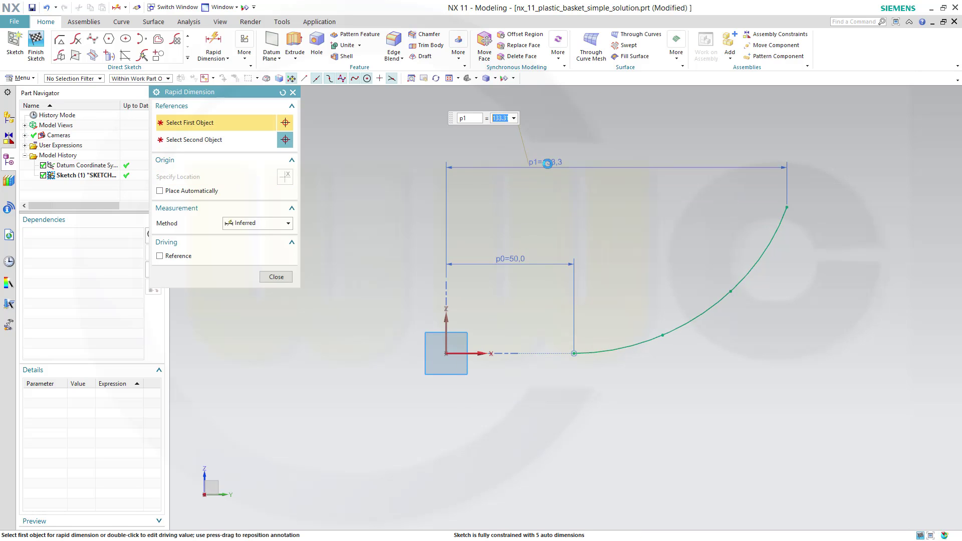
type("150")
key("Return")
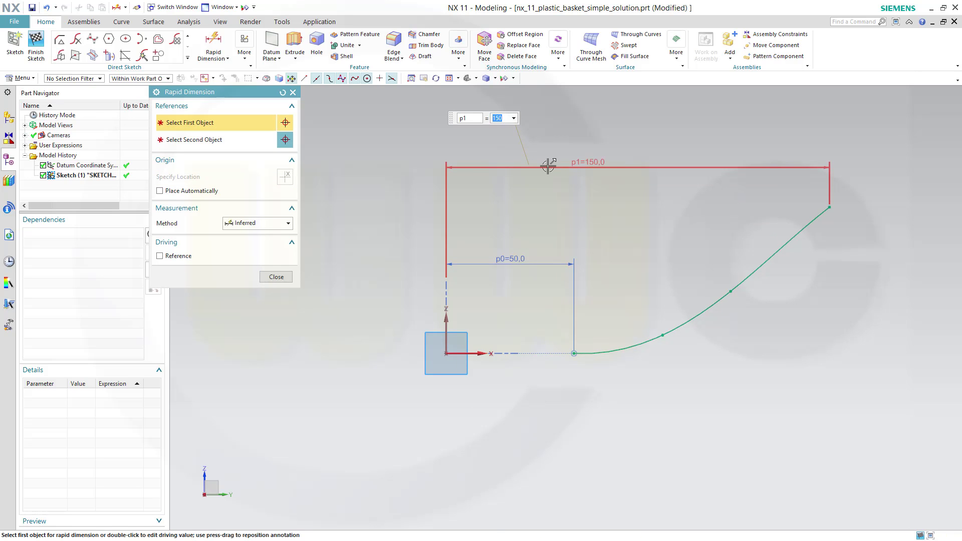
Dimension the height of the spline's upper end point above the horizontal axis as 150 and end the dimensioning
left_click(829, 208)
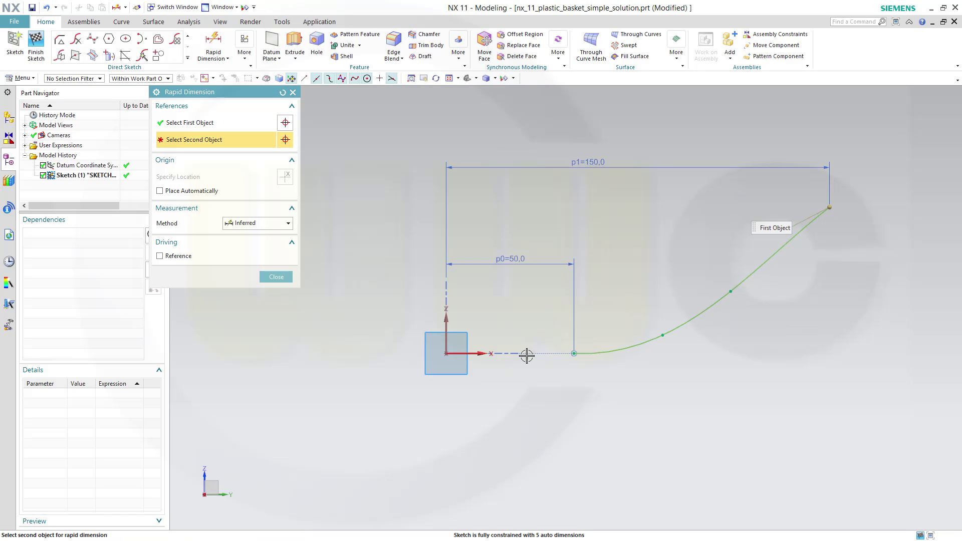
left_click(476, 353)
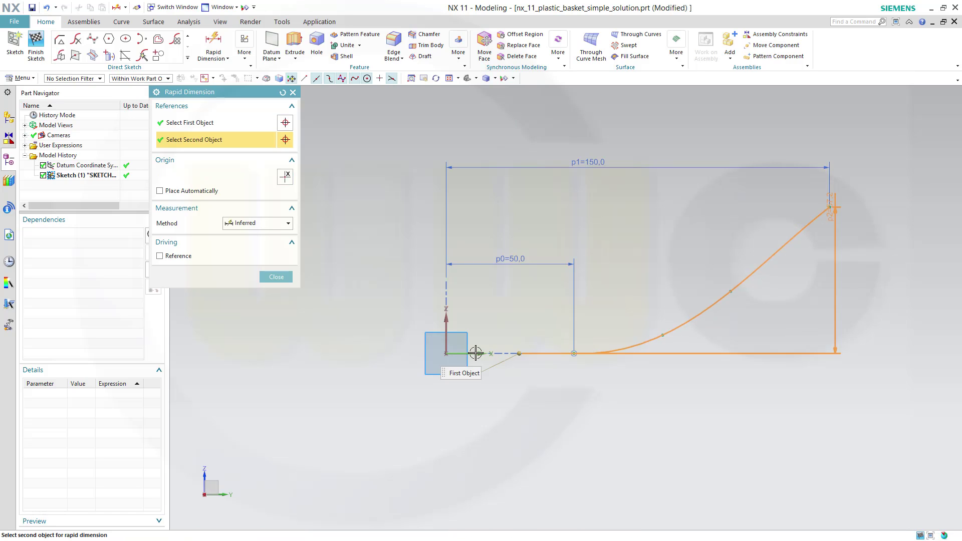
left_click(900, 285)
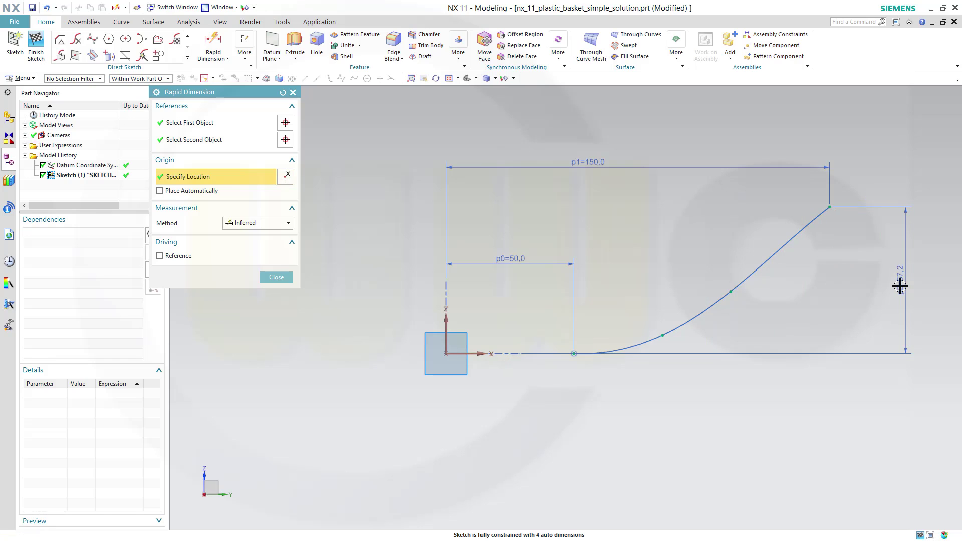
type("150")
key("Return")
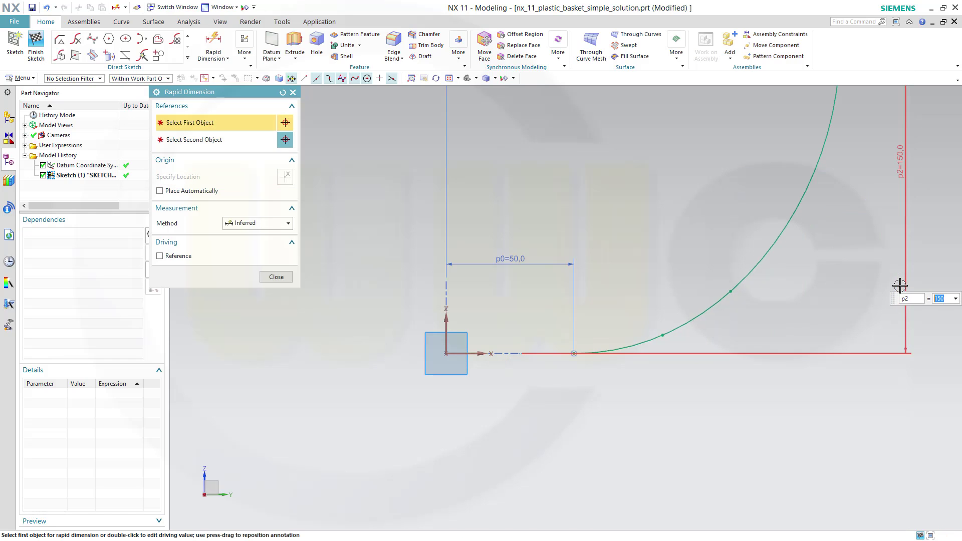
mouse_move(645, 215)
middle_mouse_down("shift")
mouse_move(528, 455)
mouse_move(536, 421)
middle_mouse_up("shift")
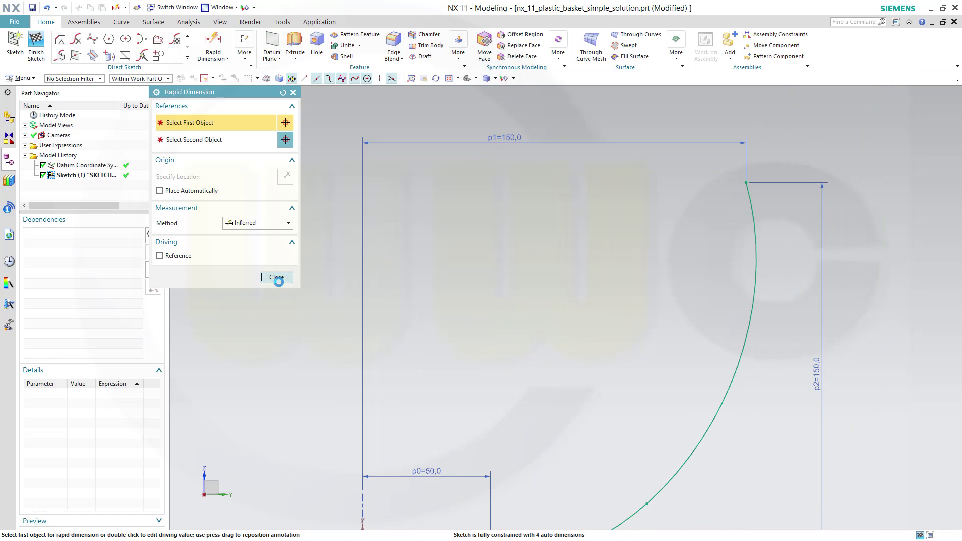
left_click(275, 279)
Reshape the spline by moving its upper interior point upward and outward, and finish the sketch
middle_click_drag(737, 455, 739, 320, "shift")
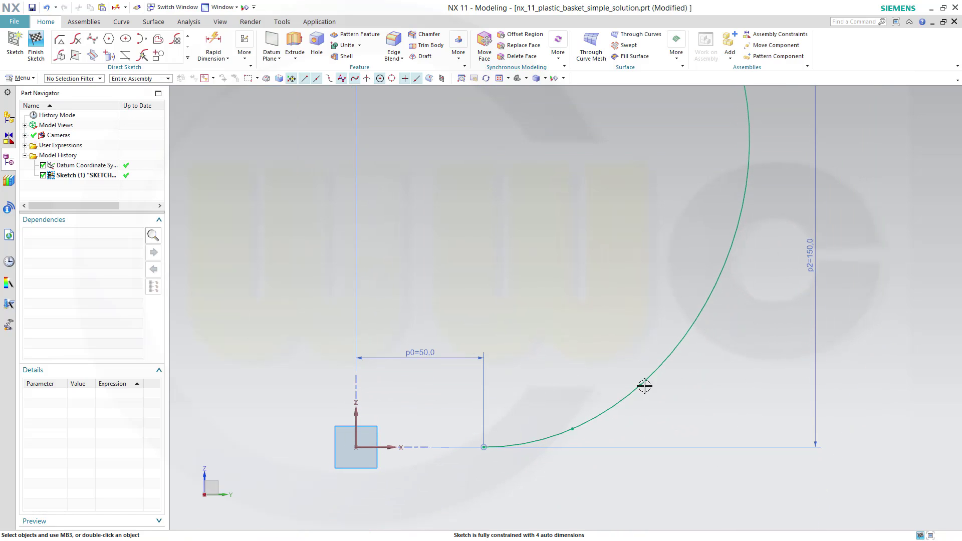
mouse_move(635, 384)
left_mouse_down()
mouse_move(642, 354)
mouse_move(668, 343)
mouse_move(674, 320)
left_mouse_up()
key("ctrl+f")
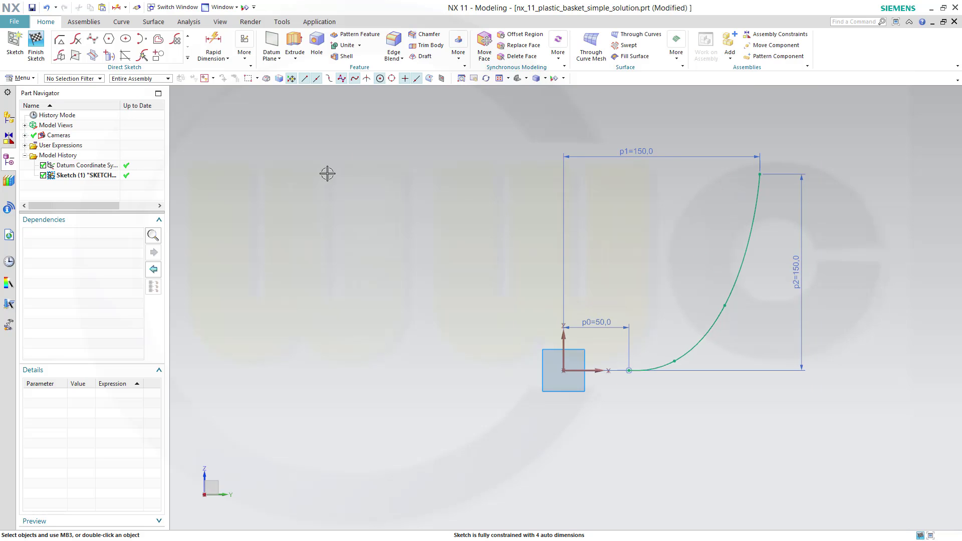
left_click(36, 55)
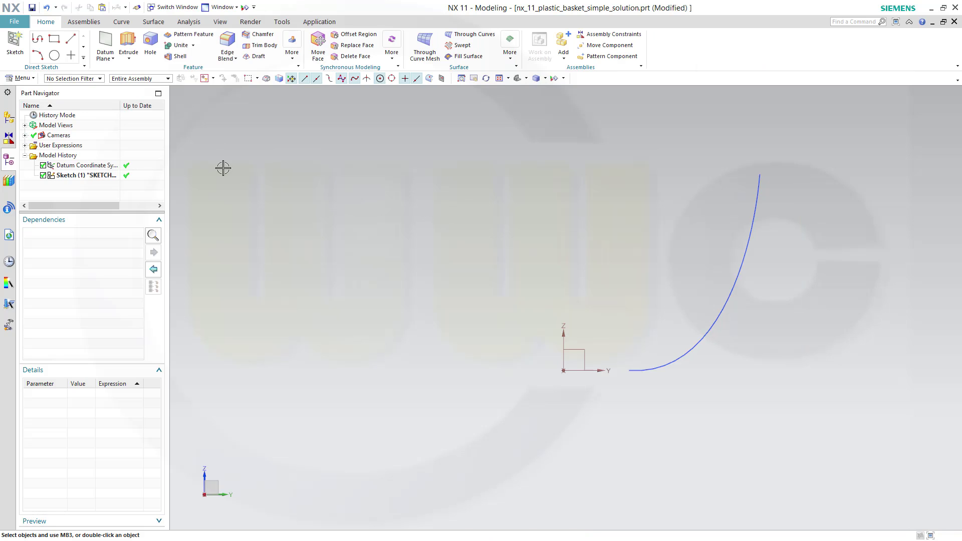
Create an associative point set of 10 points at equal arc length along the whole spline
left_click(112, 58)
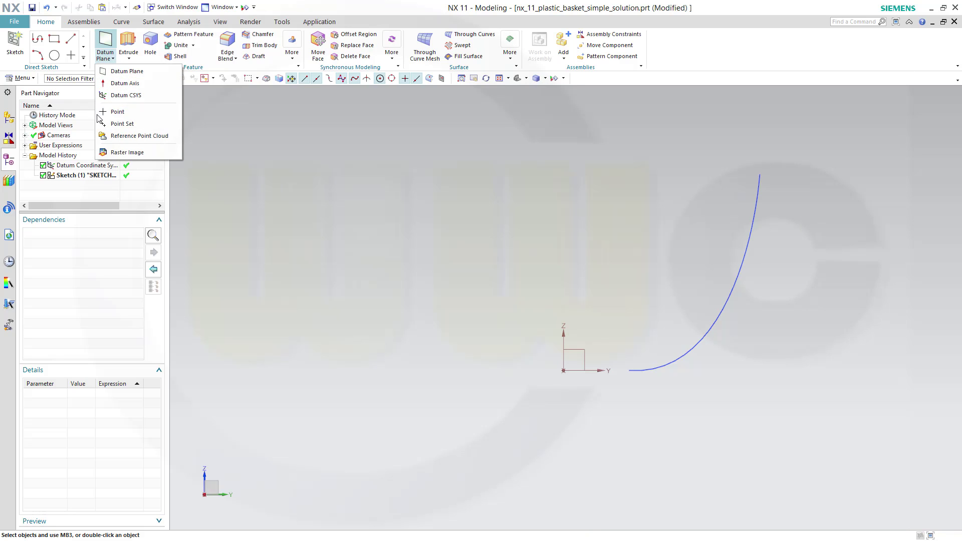
left_click(122, 124)
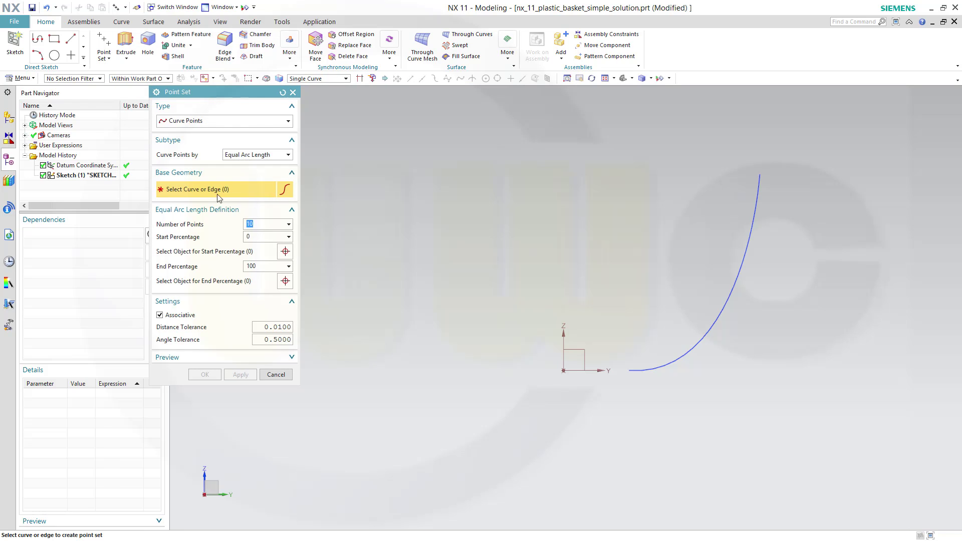
left_click(725, 299)
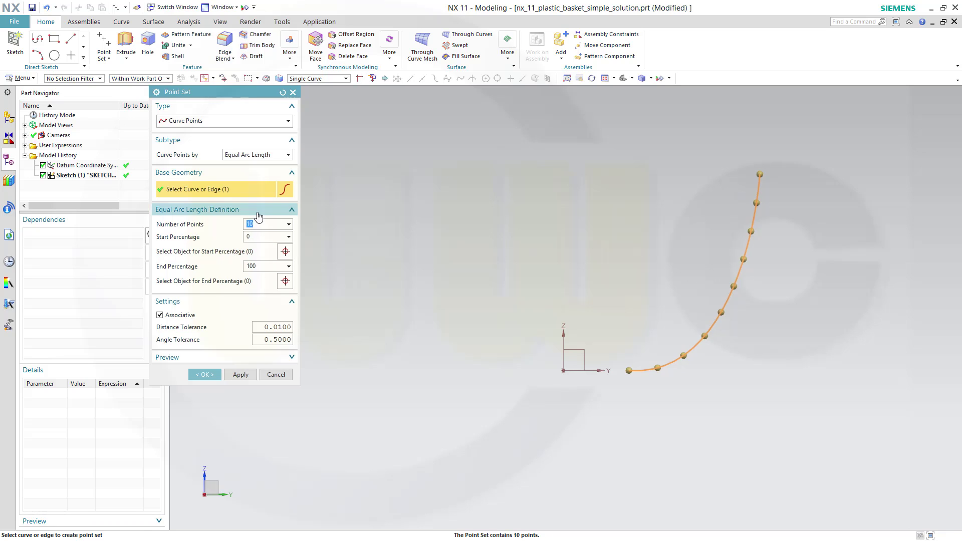
left_click(205, 377)
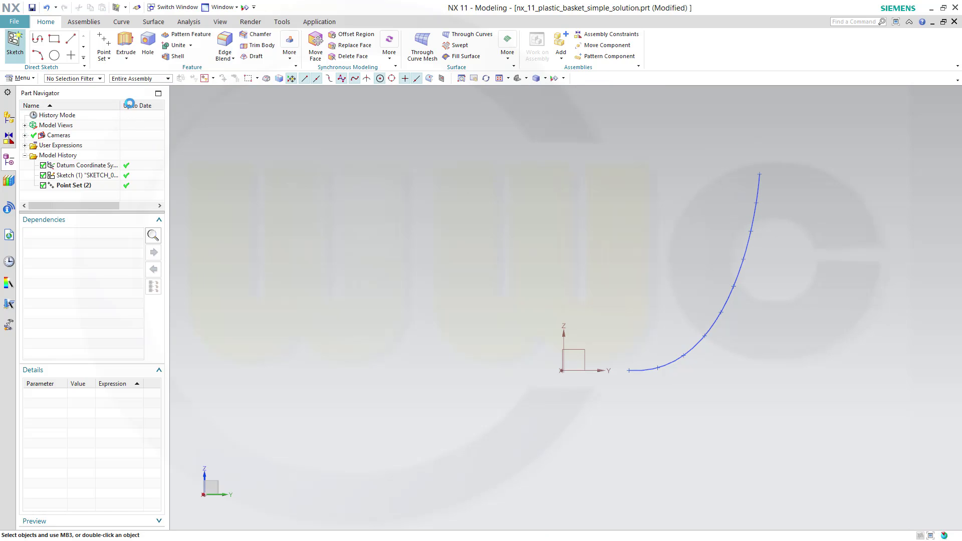
Start a new sketch on the datum coordinate system's YZ plane, the plane containing the spline
left_click(15, 45)
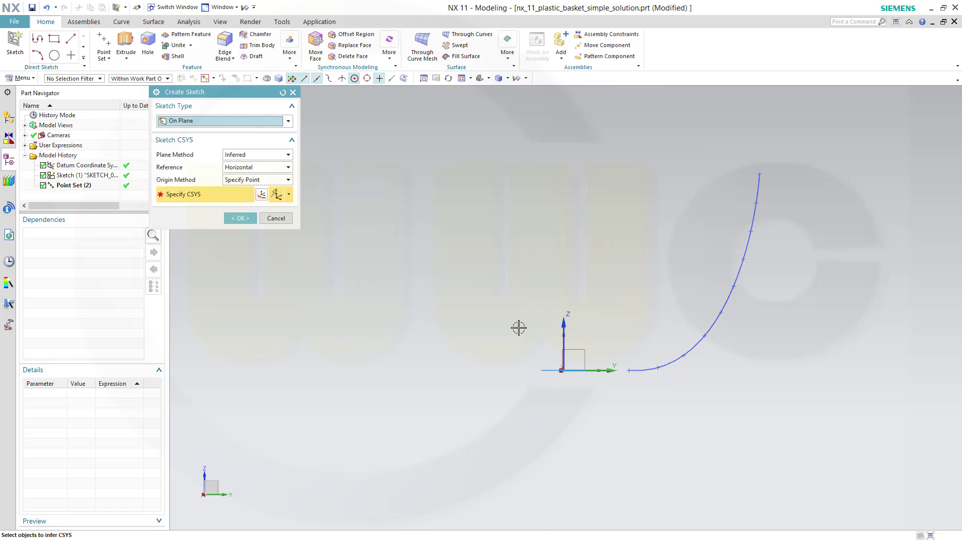
left_click(583, 354)
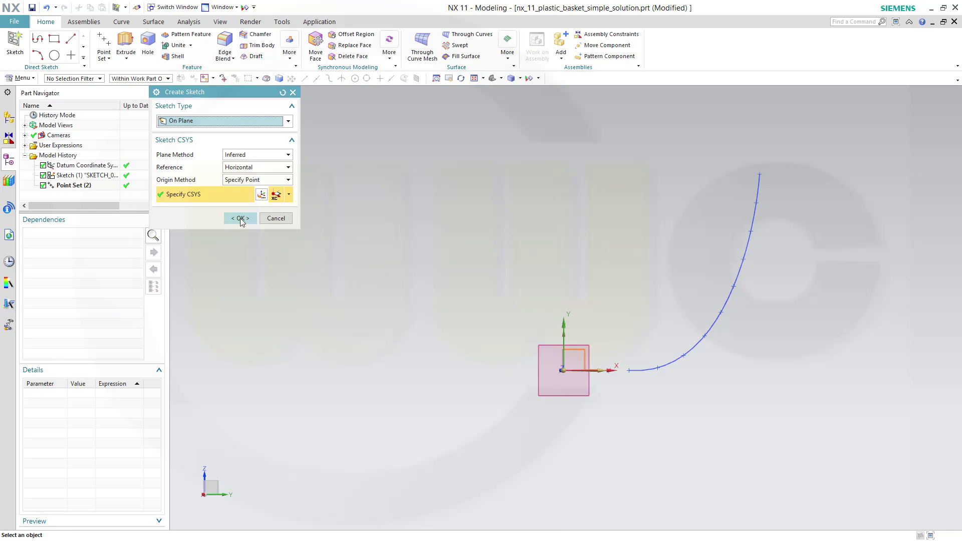
left_click(241, 219)
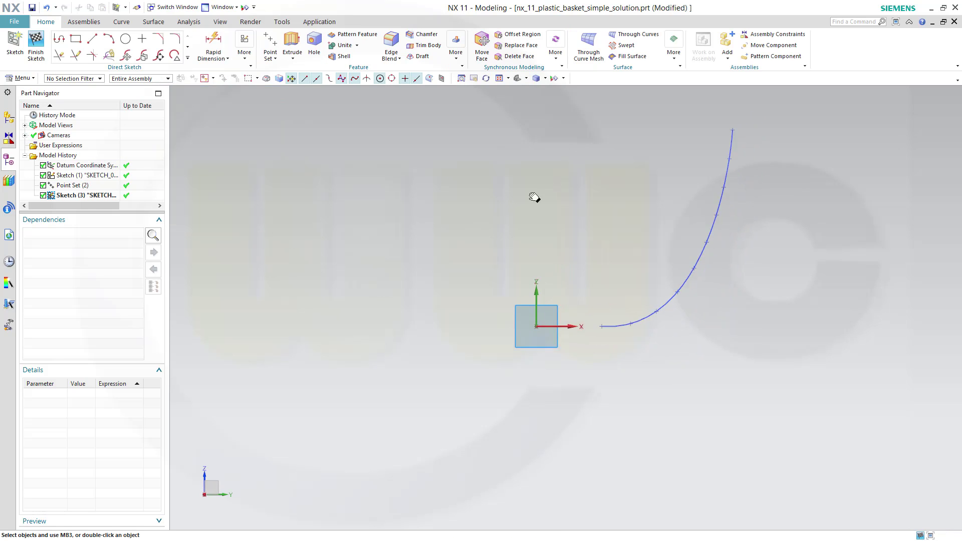
Sketch a circle of diameter 2 centred on the set point at the spline's upper end
middle_click_drag(534, 198, 424, 280, "shift")
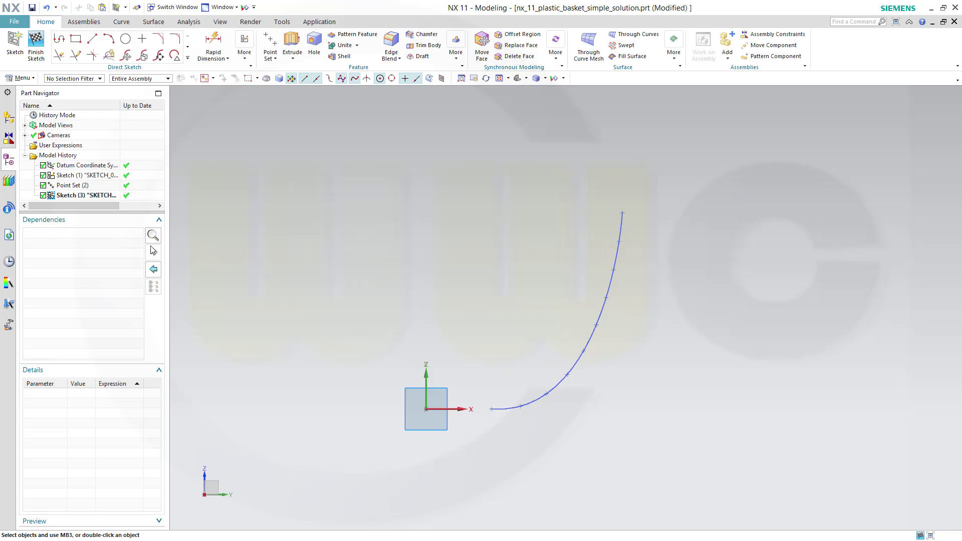
scroll(483, 261, "up", 1)
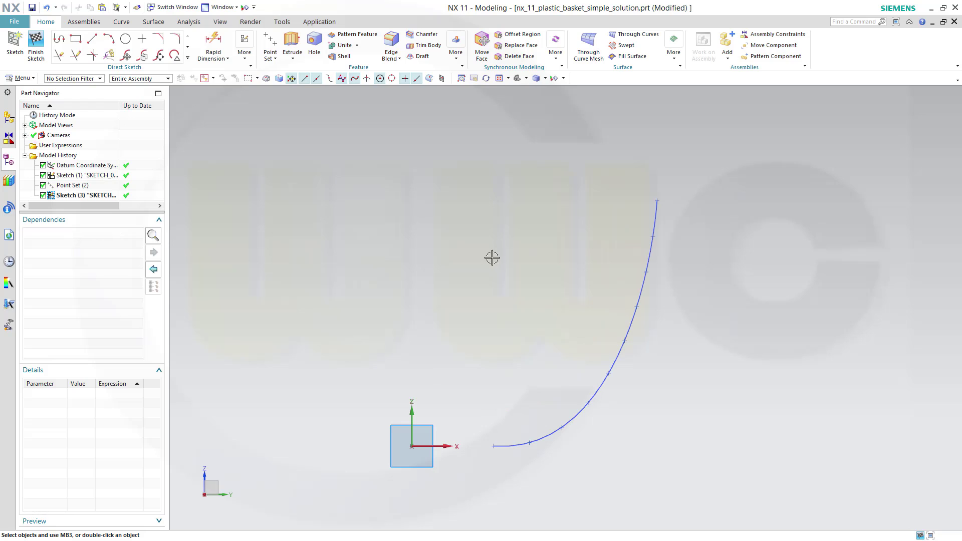
left_click(126, 40)
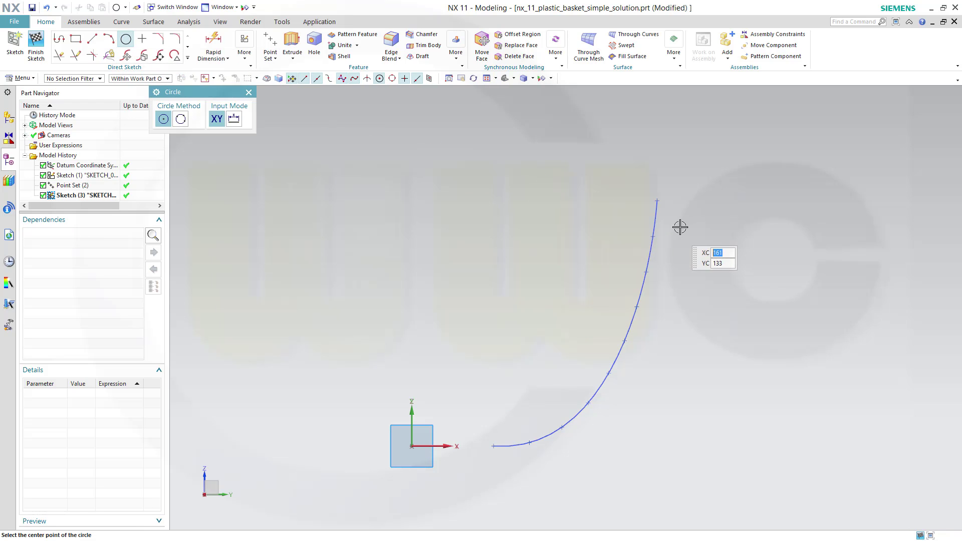
scroll(680, 225, "up", 1)
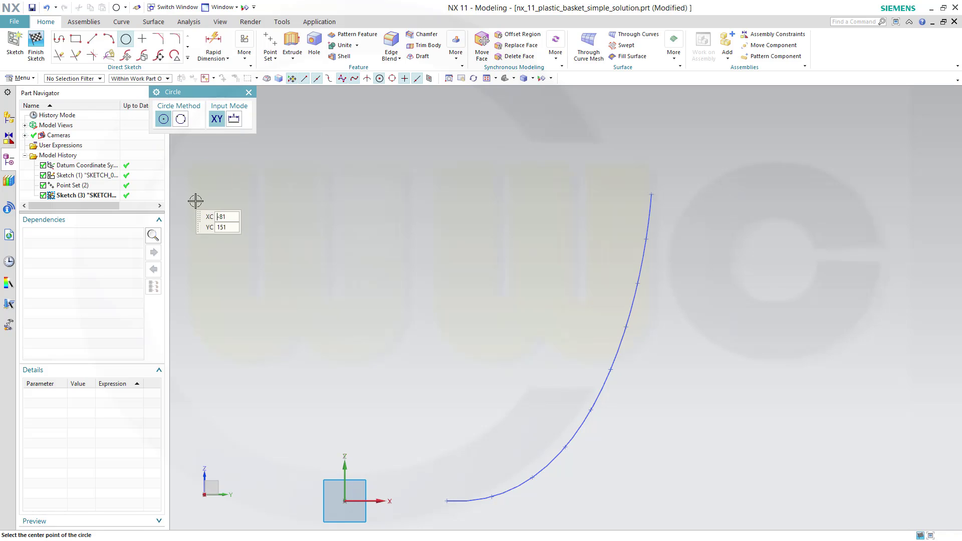
left_click(650, 195)
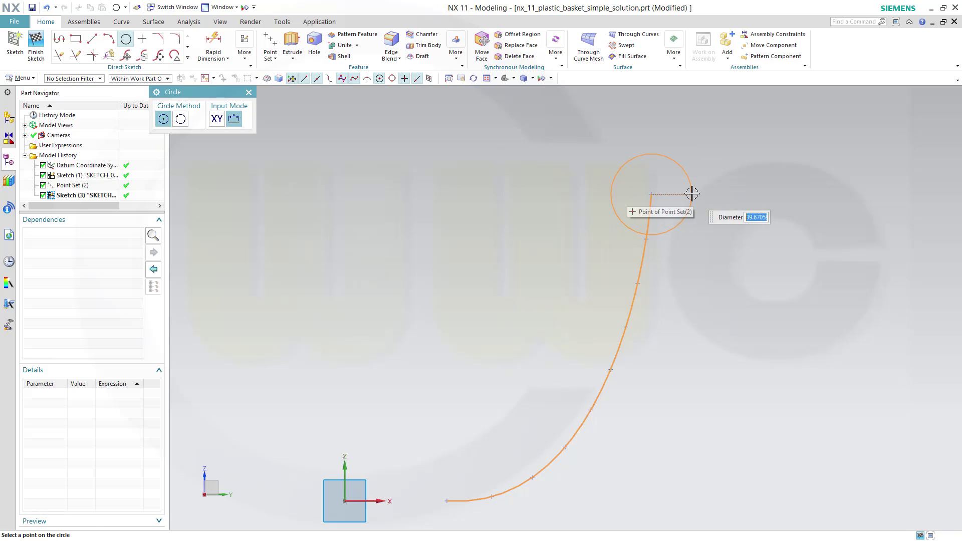
type("2")
key("Return")
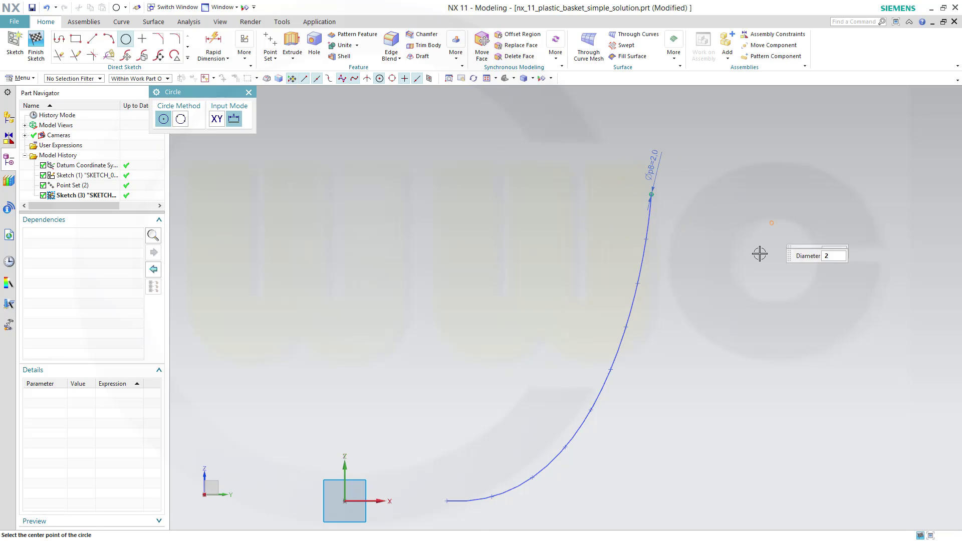
Add circles of diameter 2 centred on the second and third set points from the spline's upper end
scroll(758, 256, "up", 2)
scroll(619, 250, "up", 2)
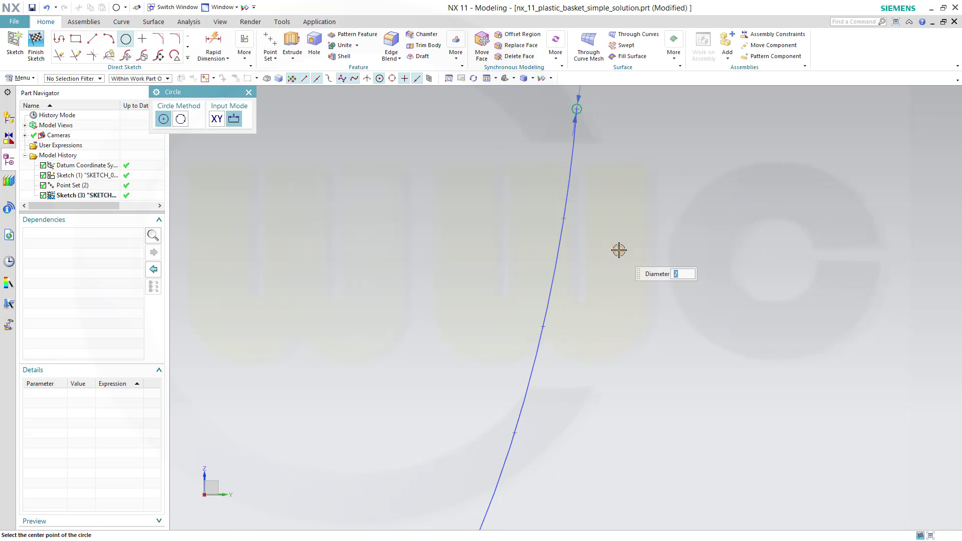
scroll(591, 225, "up", 2)
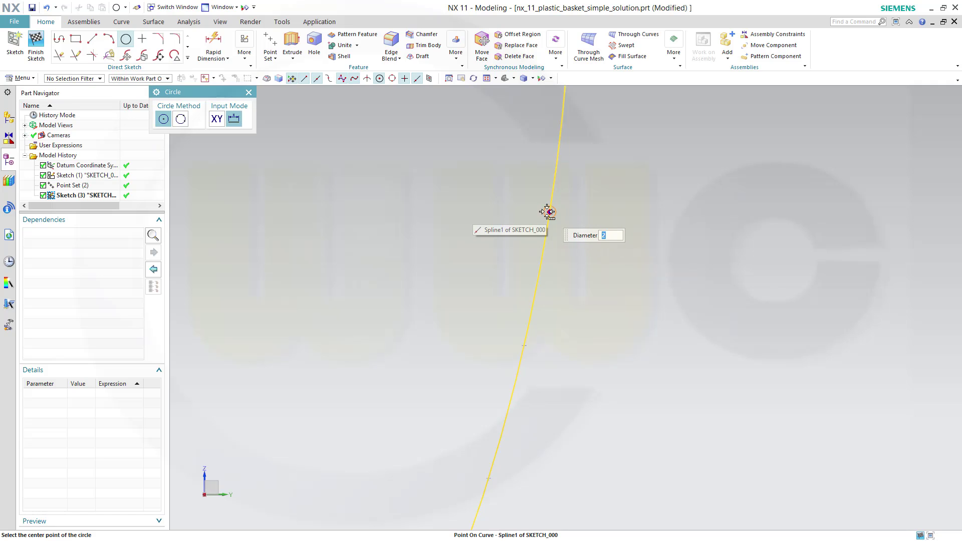
left_click(547, 211)
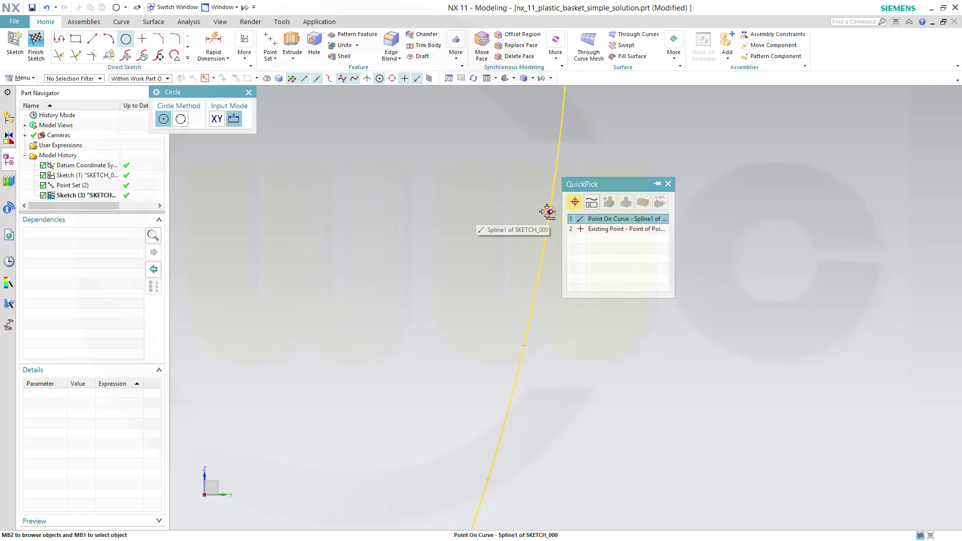
left_click(595, 233)
type("2")
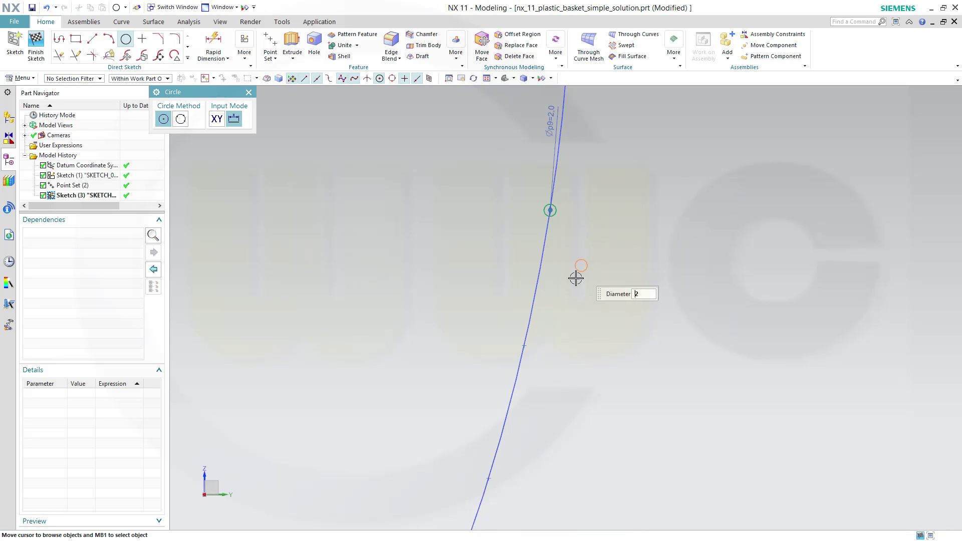
key("Return")
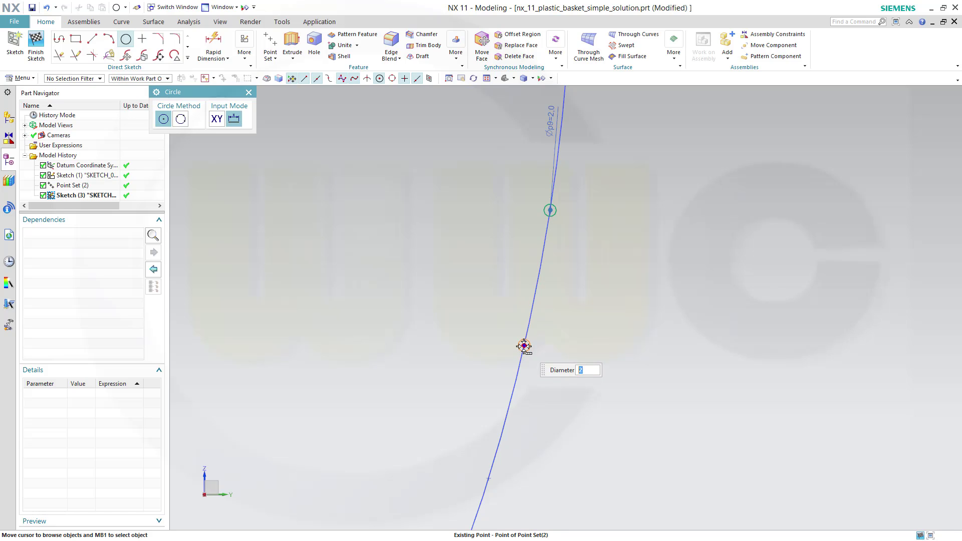
left_click(524, 345)
left_click(571, 357)
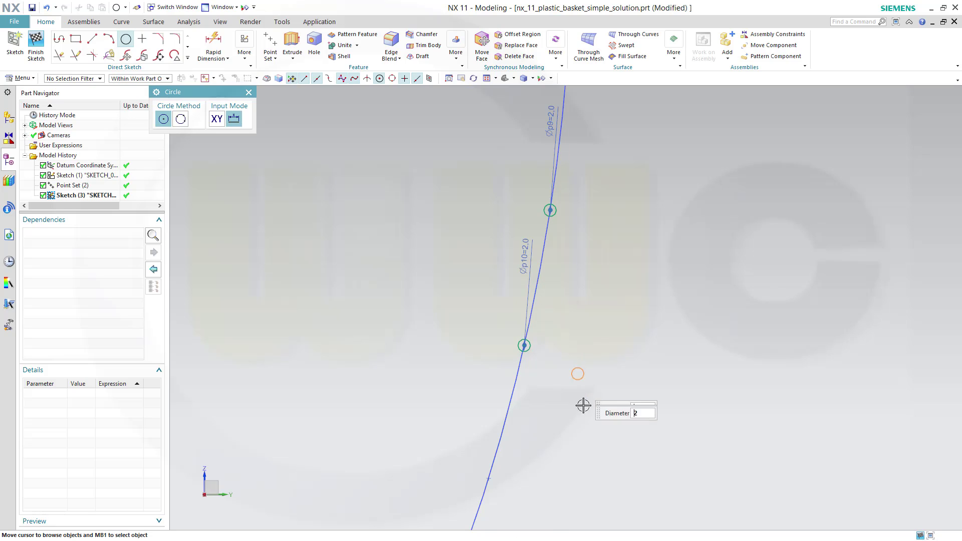
Add circles of diameter 2 centred on the fourth and fifth set points down the spline
mouse_move(711, 408)
middle_mouse_down("shift")
mouse_move(671, 302)
mouse_move(845, 170)
mouse_move(847, 157)
middle_mouse_up("shift")
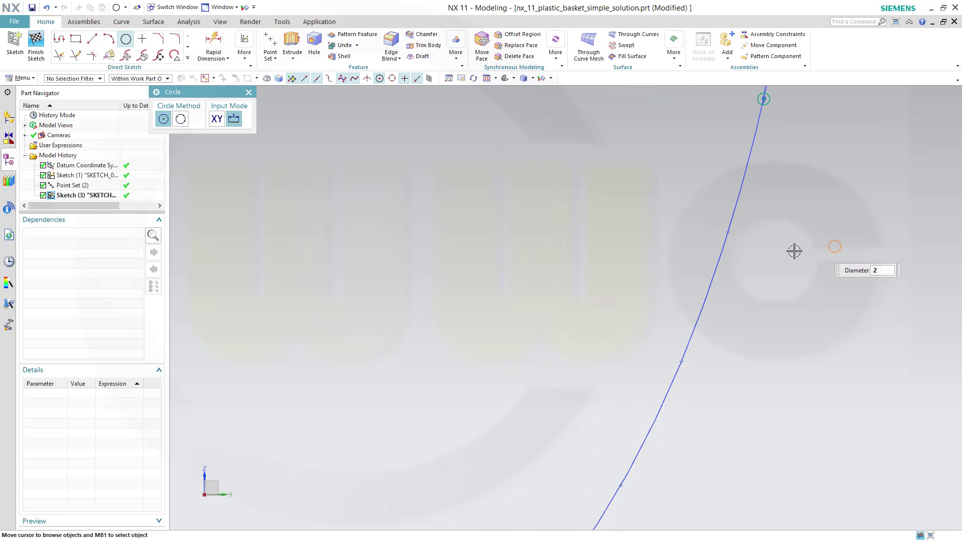
left_click(727, 232)
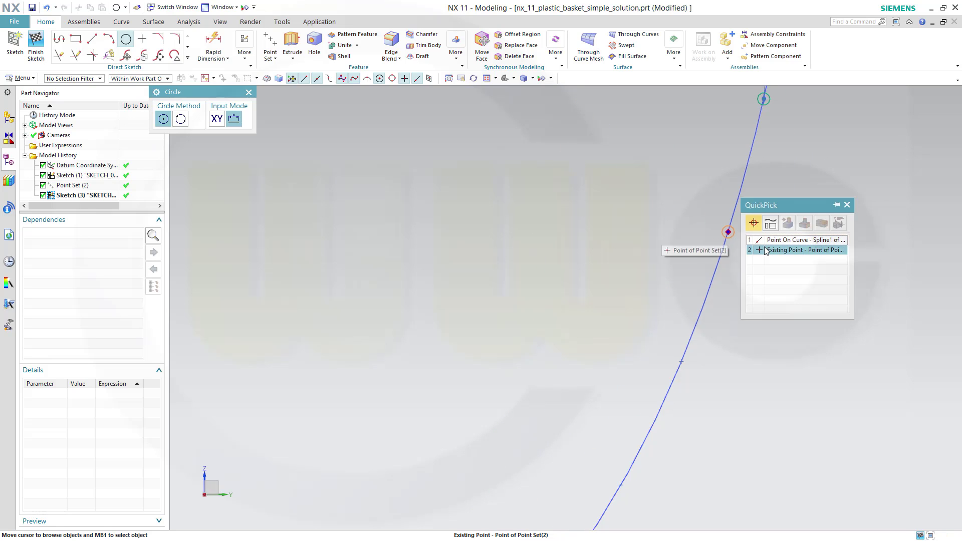
left_click(799, 249)
scroll(696, 397, "down", 3)
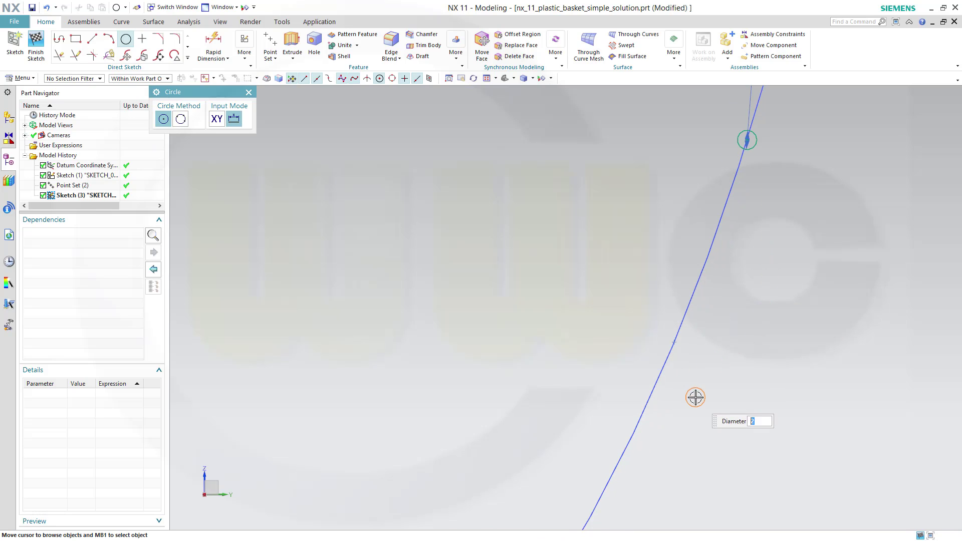
left_click(670, 333)
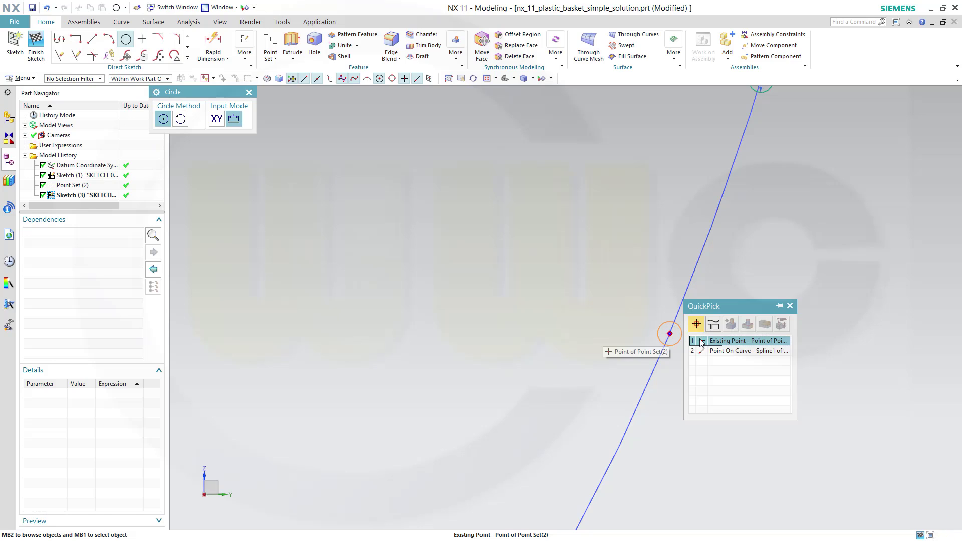
left_click(737, 334)
Add circles of diameter 2 centred on the sixth and seventh set points down the spline
mouse_move(682, 447)
middle_mouse_down("shift")
mouse_move(854, 142)
mouse_move(829, 130)
middle_mouse_up("shift")
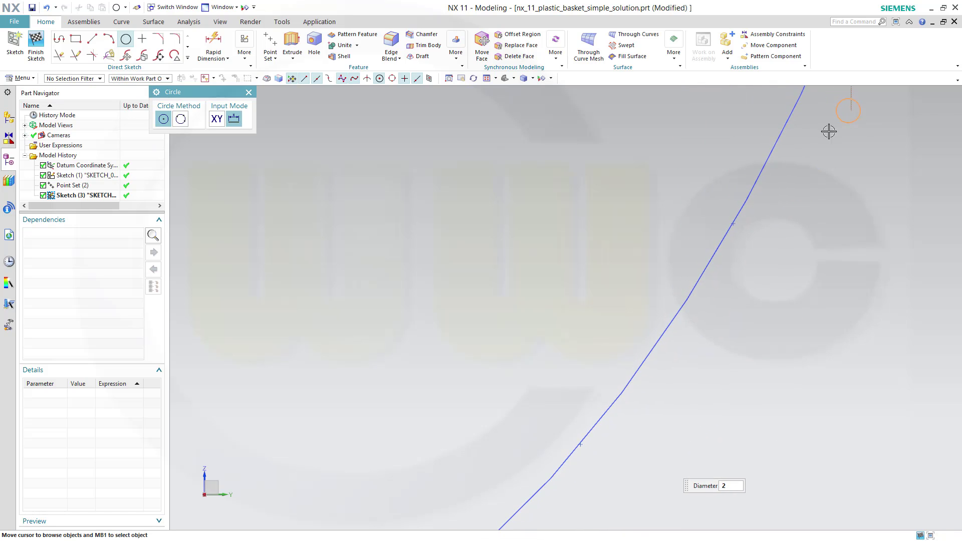
left_click(732, 224)
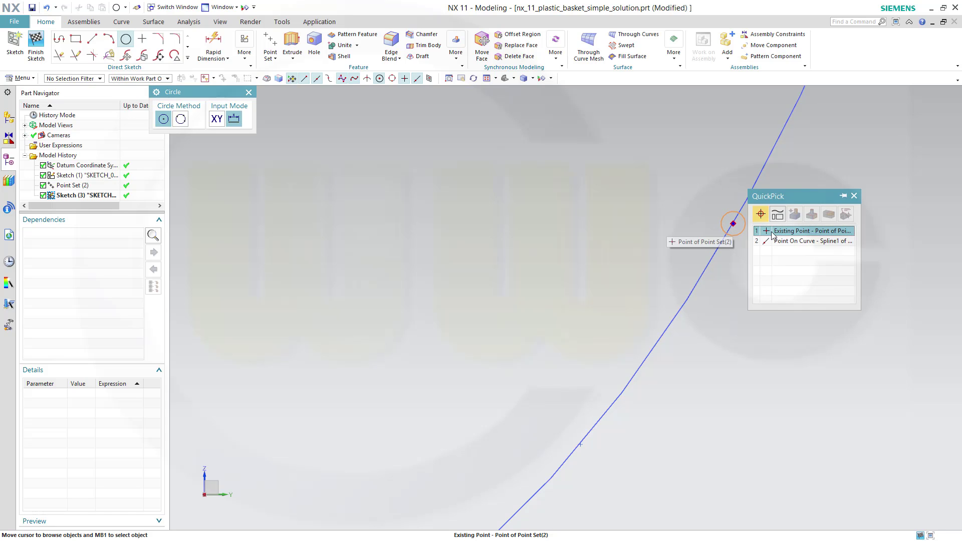
left_click(773, 231)
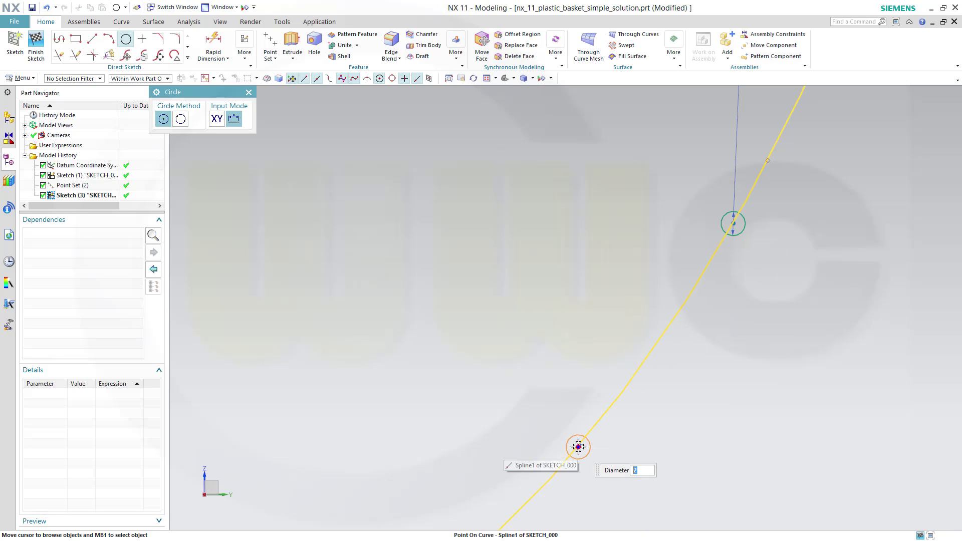
left_click(578, 446)
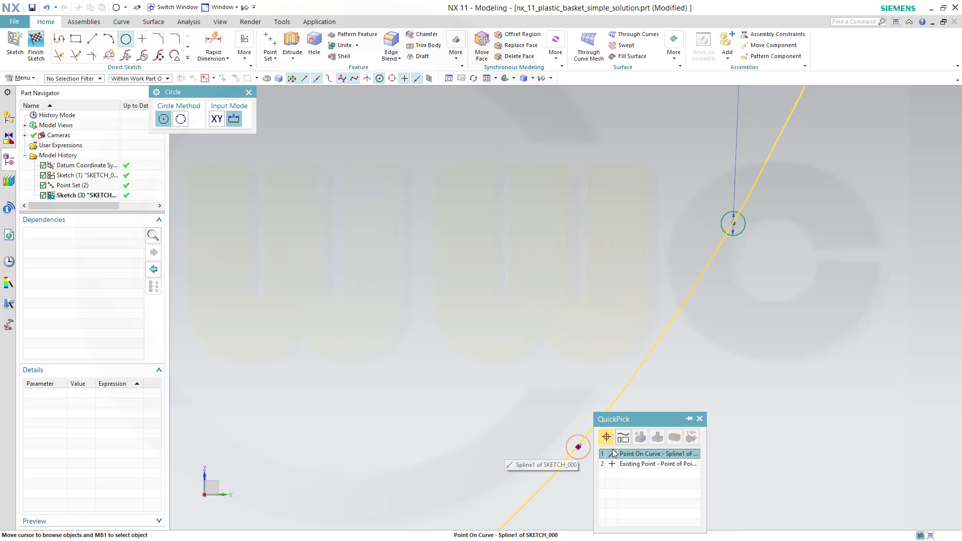
left_click(629, 469)
Add circles of diameter 2 centred on the last three set points, down to the spline's lower end, and end the Circle command
mouse_move(630, 483)
middle_mouse_down("shift")
mouse_move(907, 206)
mouse_move(942, 153)
middle_mouse_up("shift")
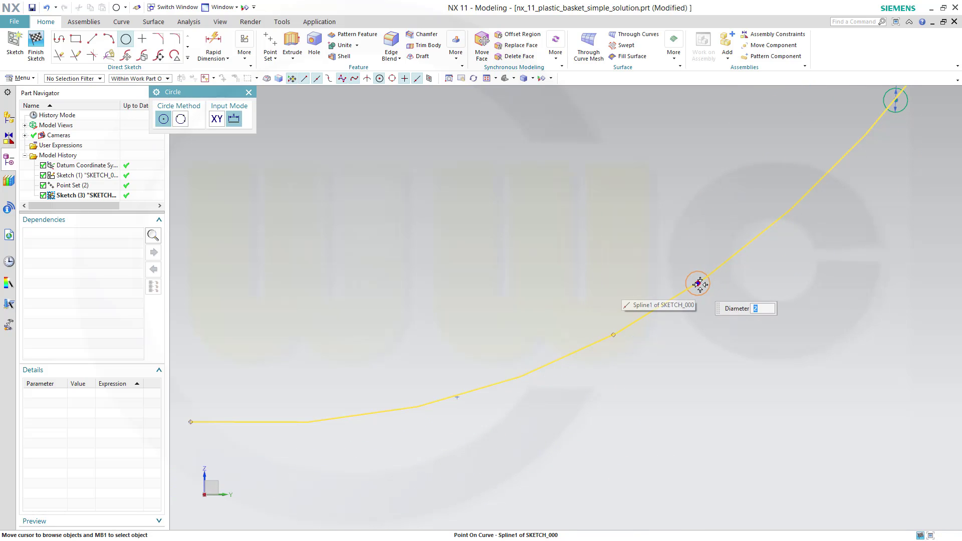
left_click(699, 285)
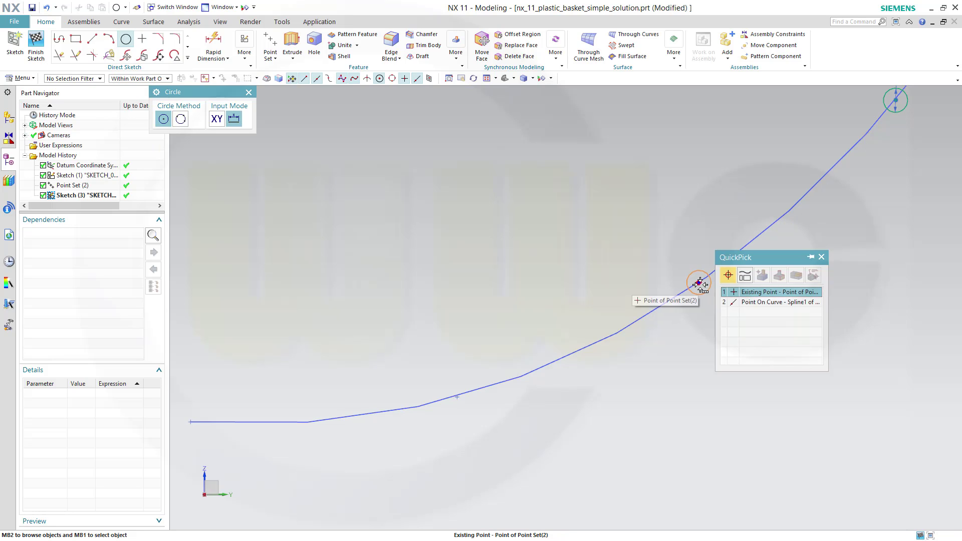
left_click(737, 291)
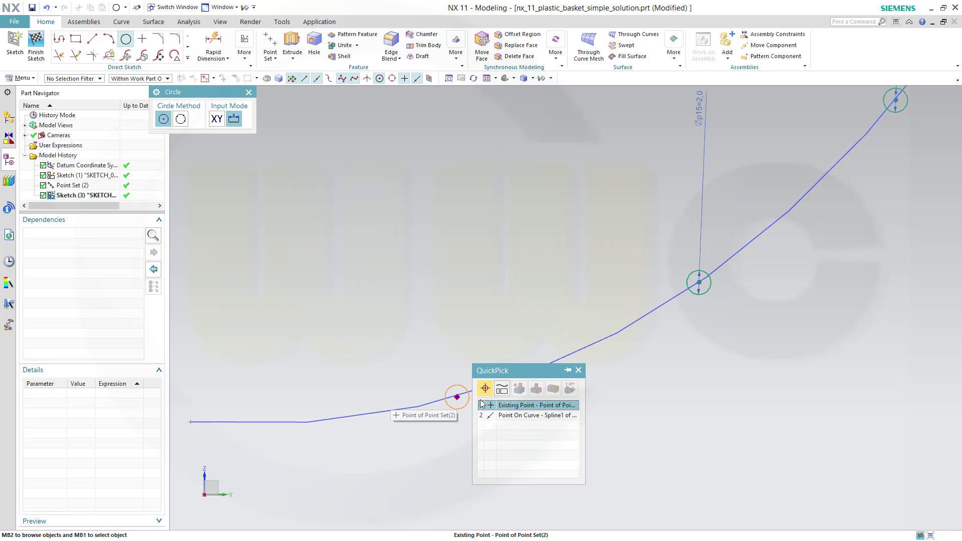
left_click(457, 399)
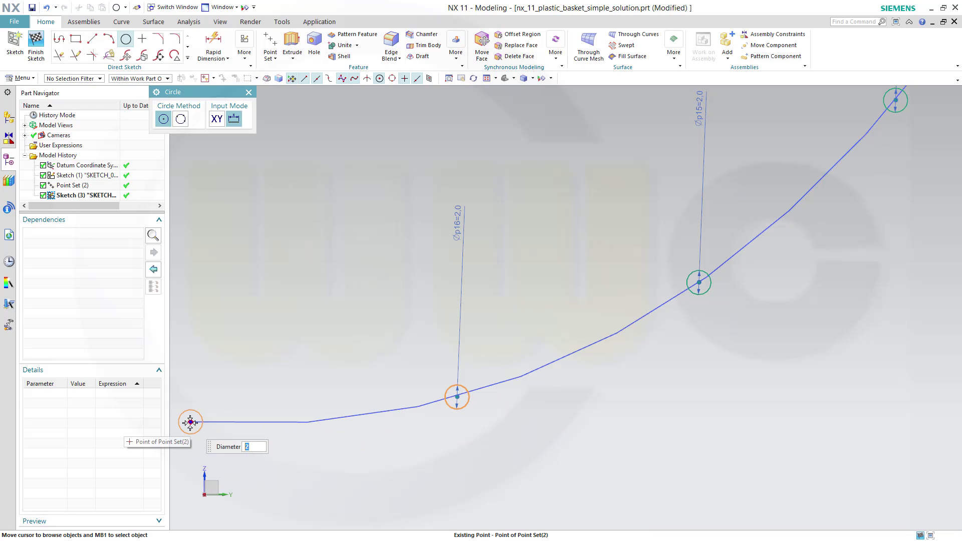
left_click(191, 422)
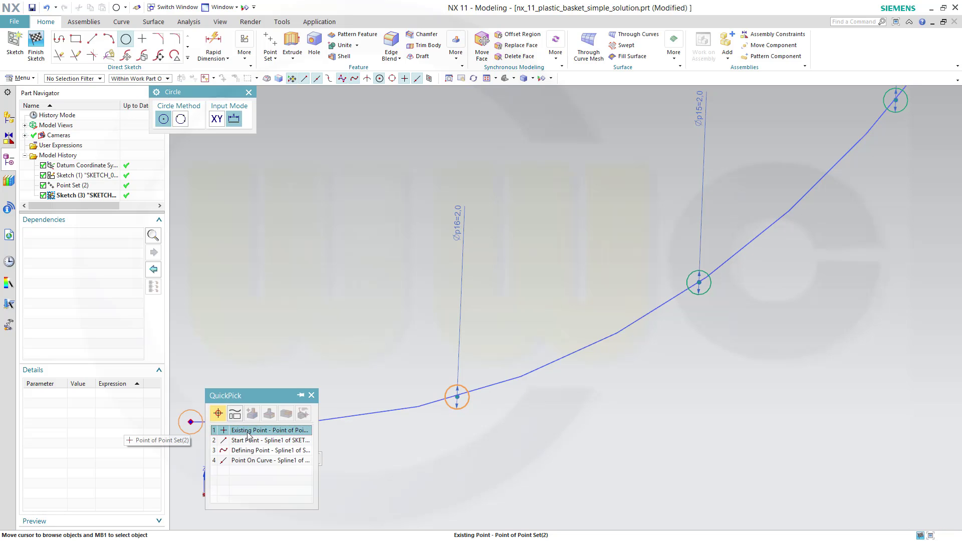
left_click(248, 431)
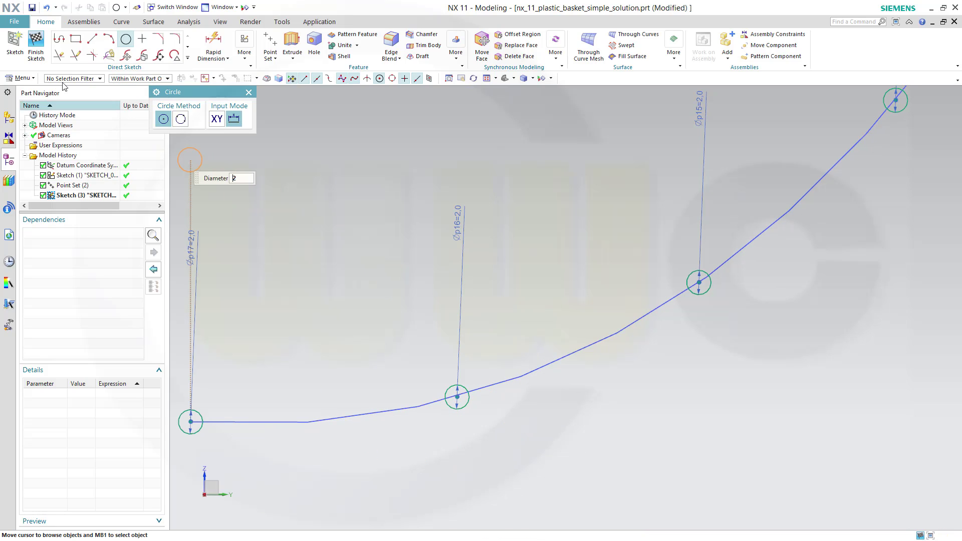
key("Escape")
key("Escape")
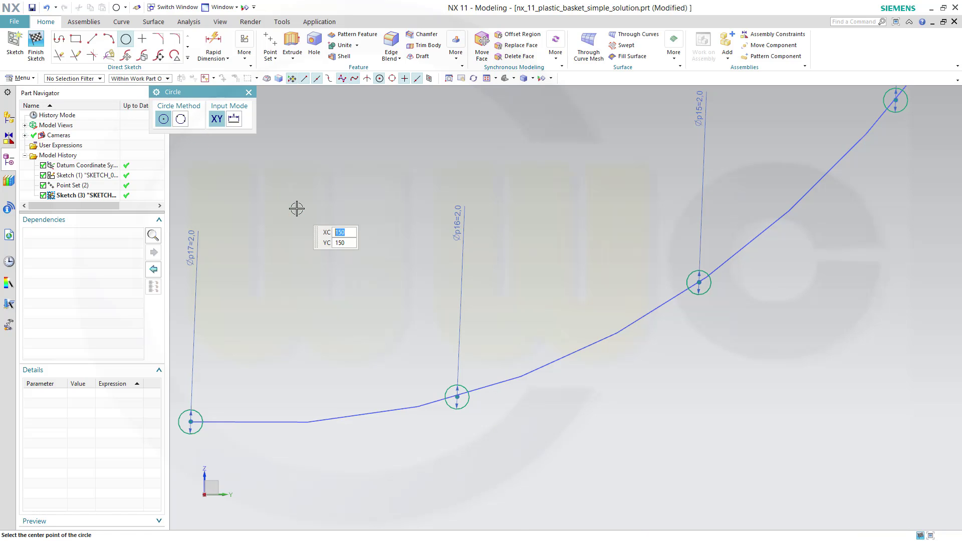
scroll(330, 220, "down", 1)
scroll(353, 234, "up", 5)
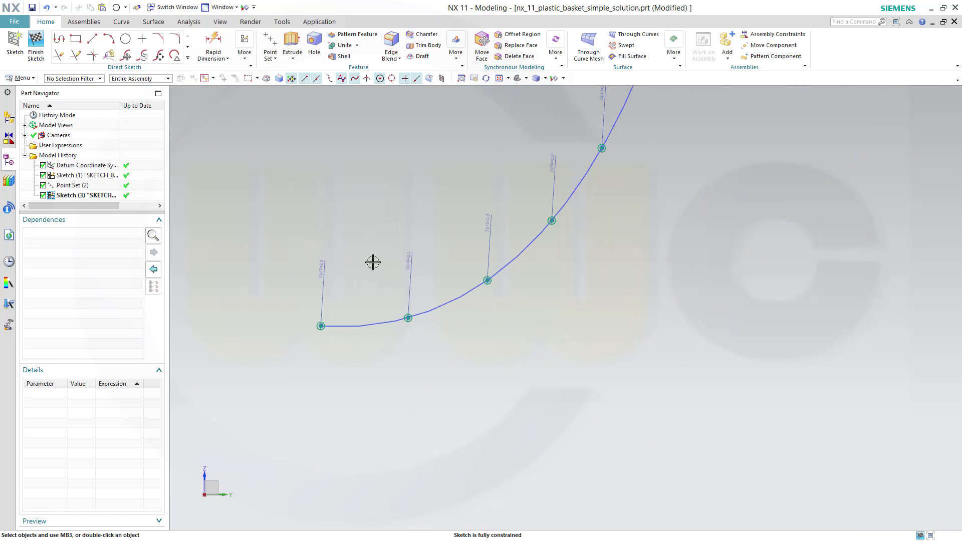
Finish the sketch containing the ten circles along the spline
left_click(39, 45)
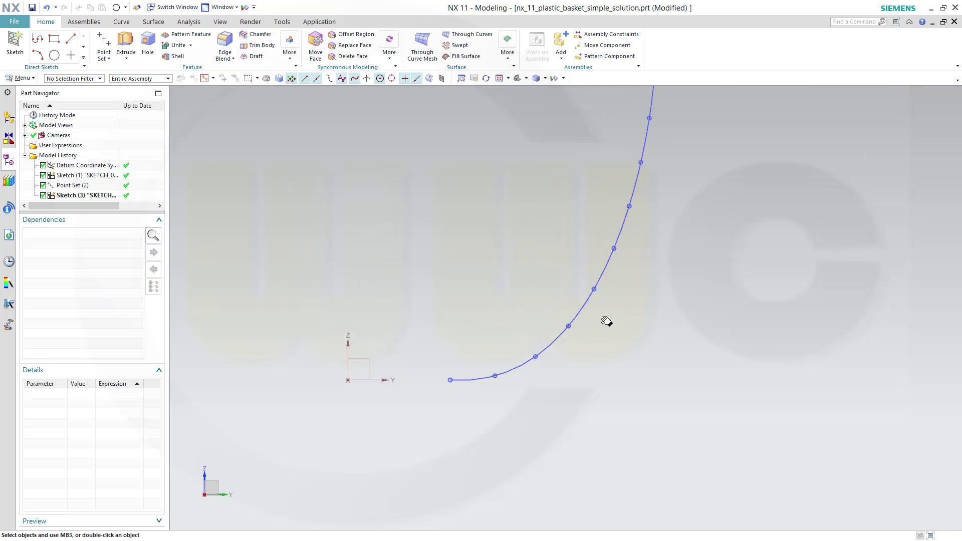
scroll(620, 317, "up", 1)
scroll(619, 319, "down", 1)
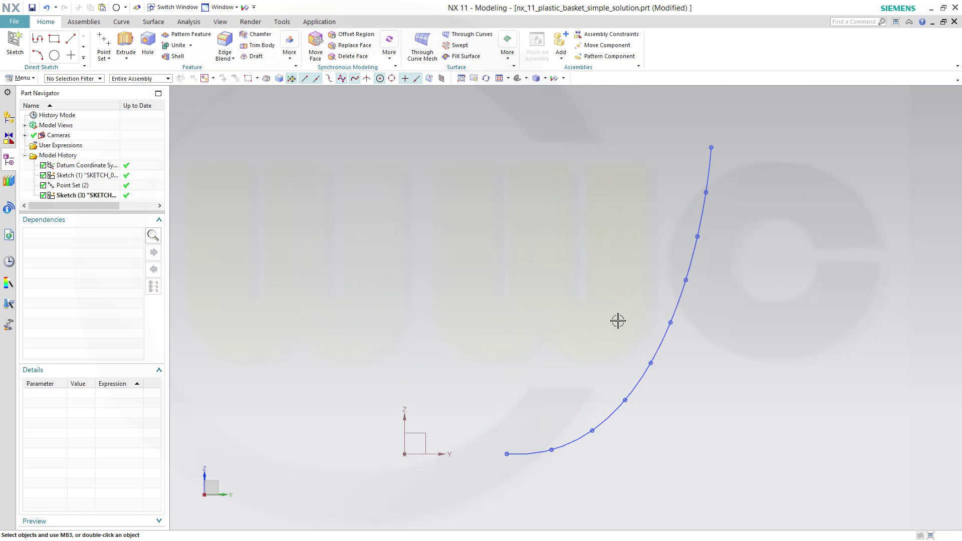
scroll(584, 350, "down", 1)
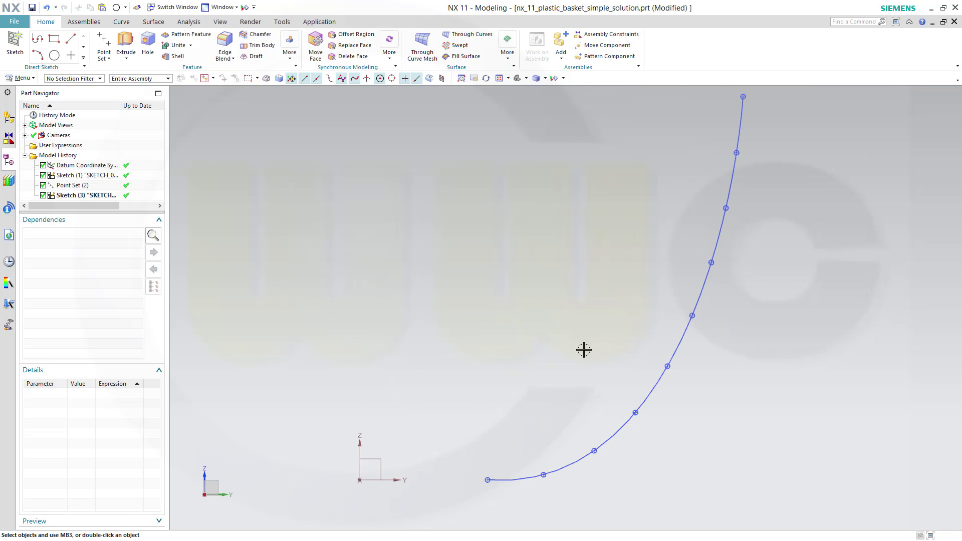
Revolve the ten sketched circles from 0 to 360° about the ZC axis through the origin as separate solid rings with no Boolean
left_click(127, 59)
left_click(140, 83)
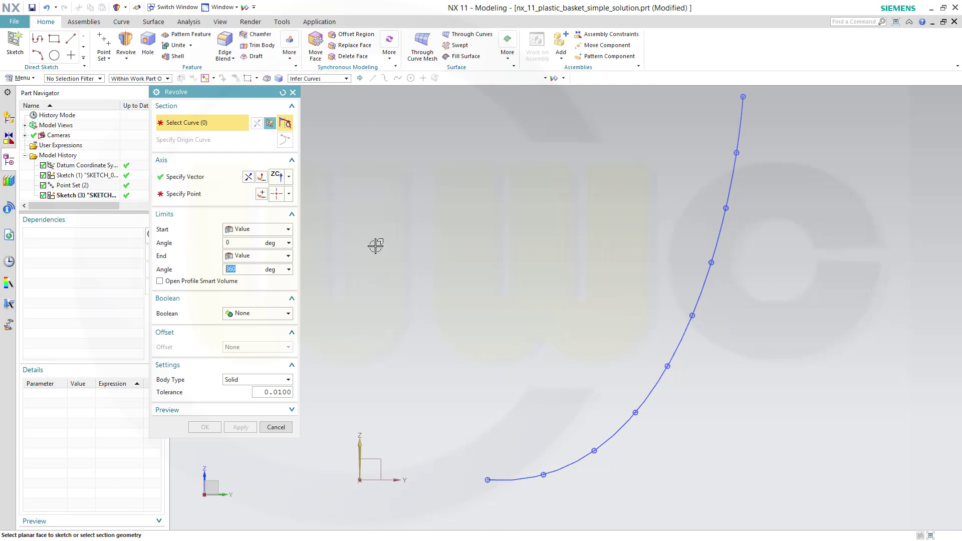
left_click(70, 196)
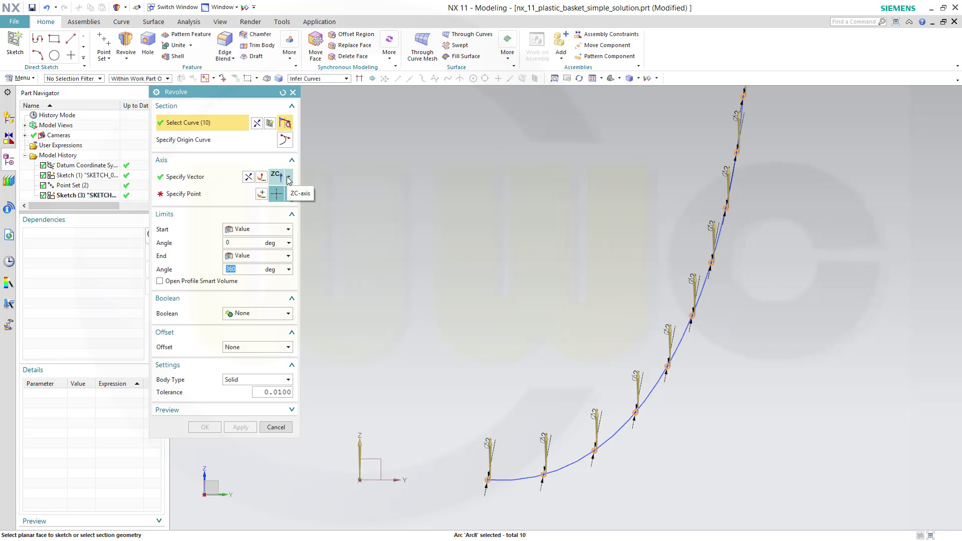
middle_click_drag(419, 270, 381, 263)
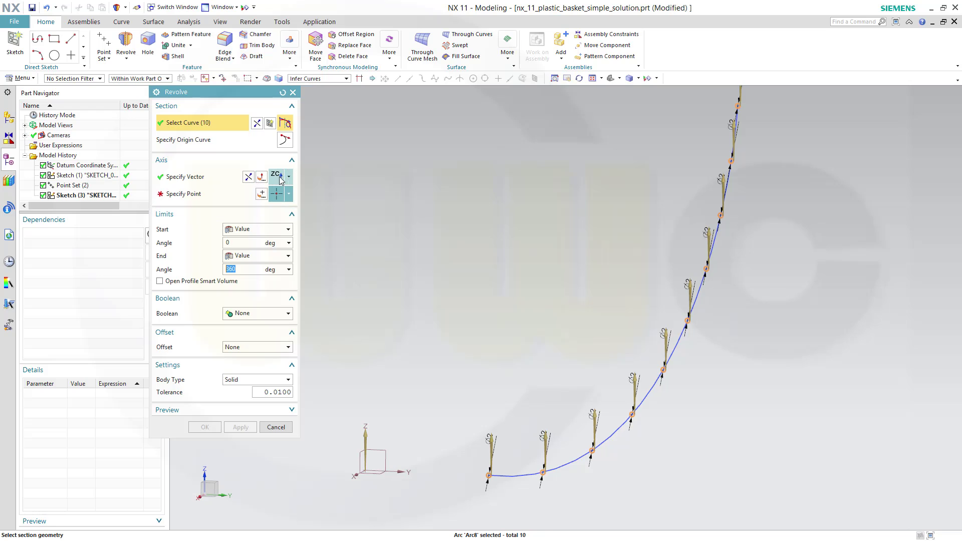
left_click(184, 196)
left_click(262, 194)
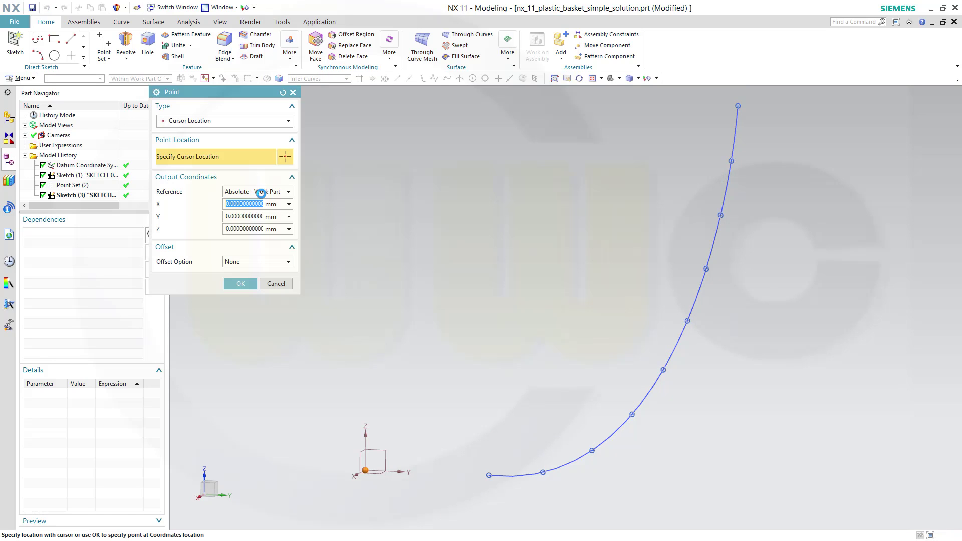
left_click(240, 282)
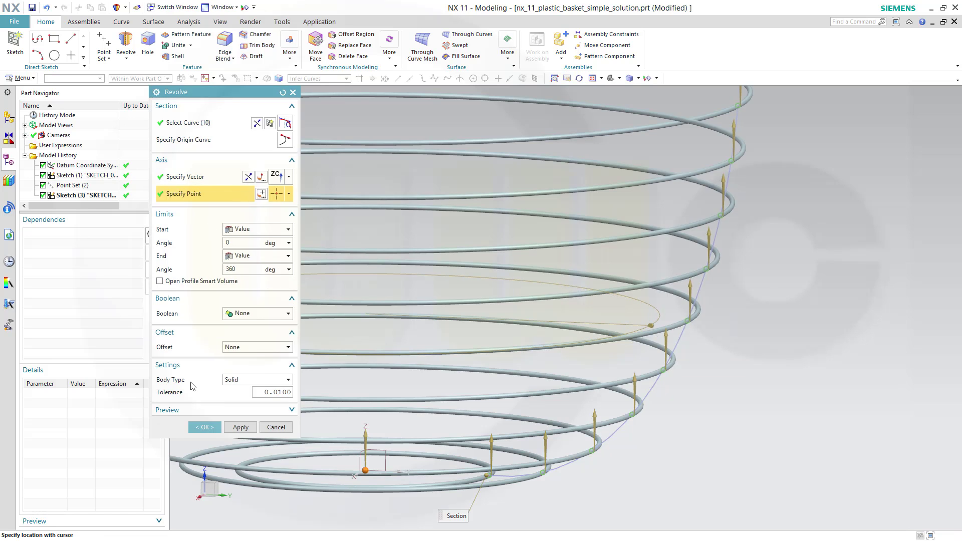
left_click(204, 428)
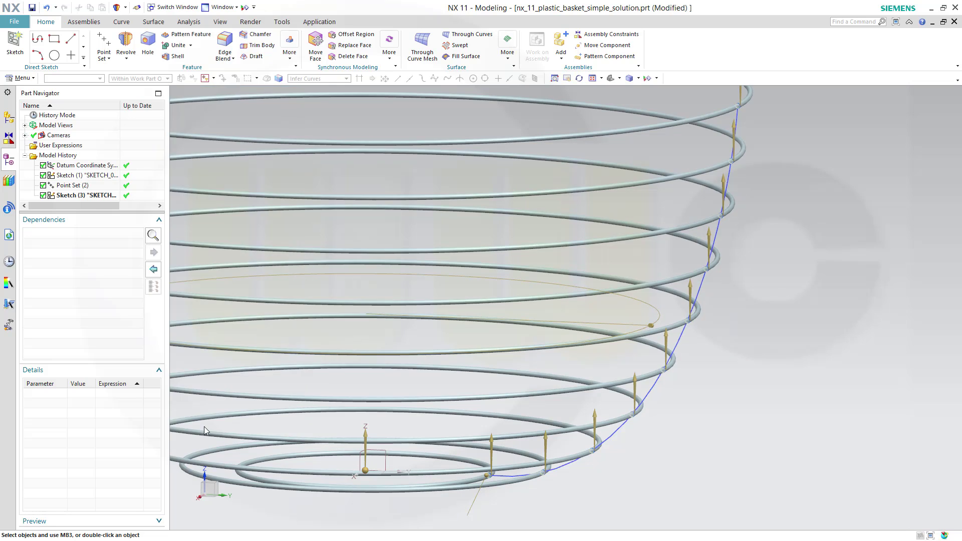
Check the list of revolved solid bodies with Timestamp Order temporarily switched off
key("ctrl+f")
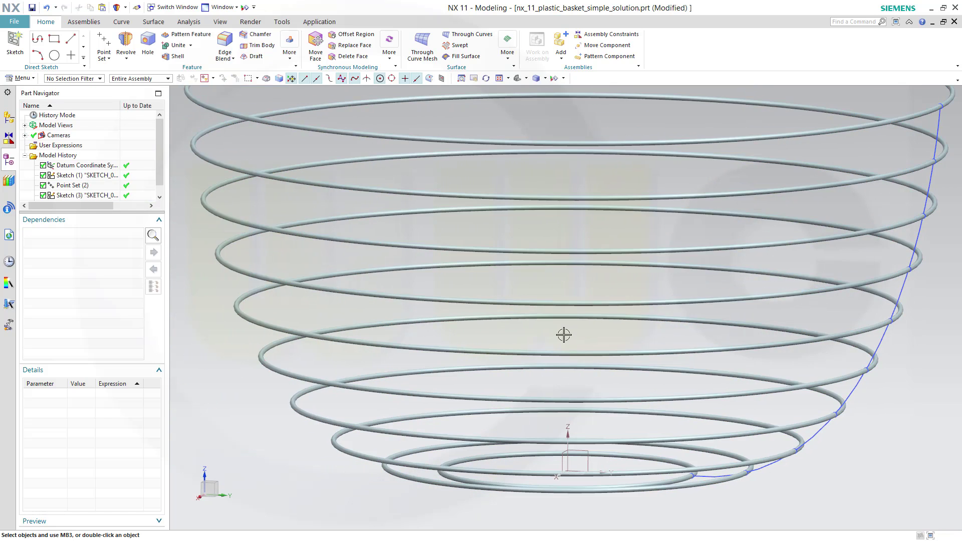
scroll(562, 333, "up", 3)
scroll(557, 339, "down", 3)
scroll(556, 339, "down", 1)
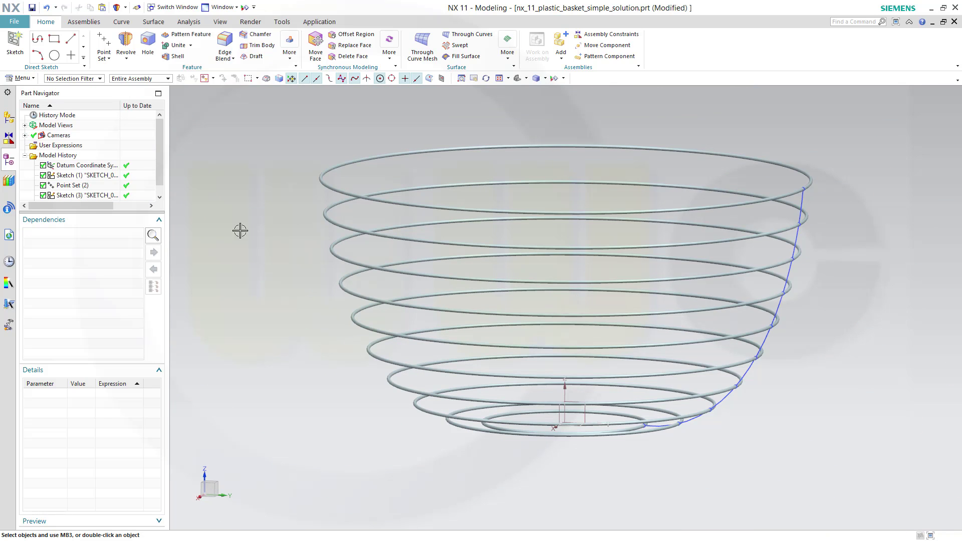
right_click(59, 105)
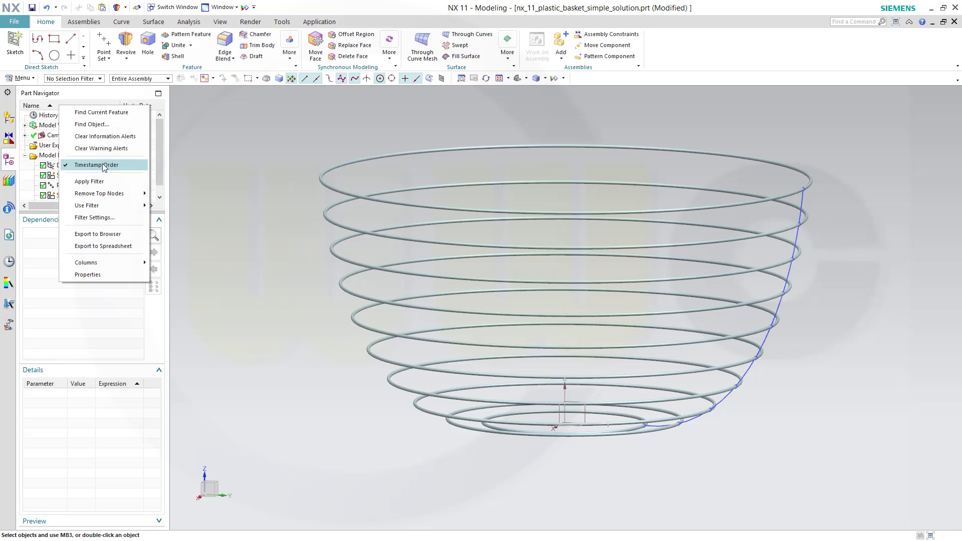
left_click(102, 166)
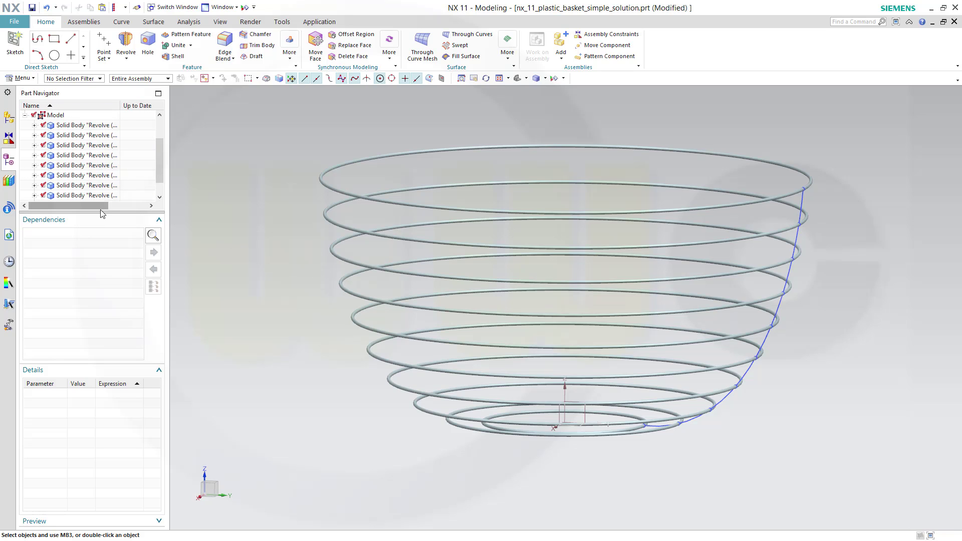
left_click_drag(110, 211, 108, 260)
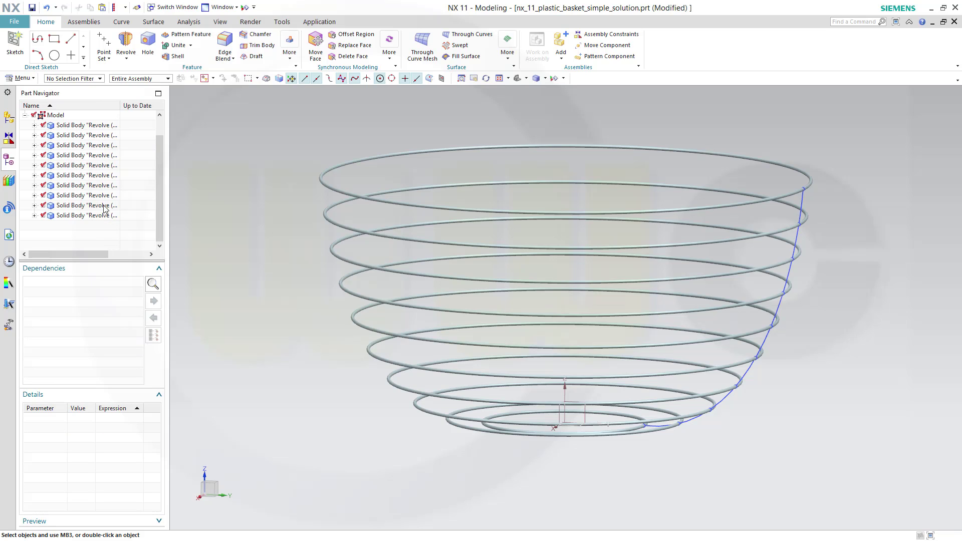
right_click(70, 107)
left_click(142, 200)
Set up a Revolve of the spline profile from 0 to 360° about the ZC axis through the origin
mouse_move(612, 326)
middle_mouse_down()
mouse_move(618, 301)
mouse_move(626, 313)
middle_mouse_up()
scroll(621, 140, "up", 3)
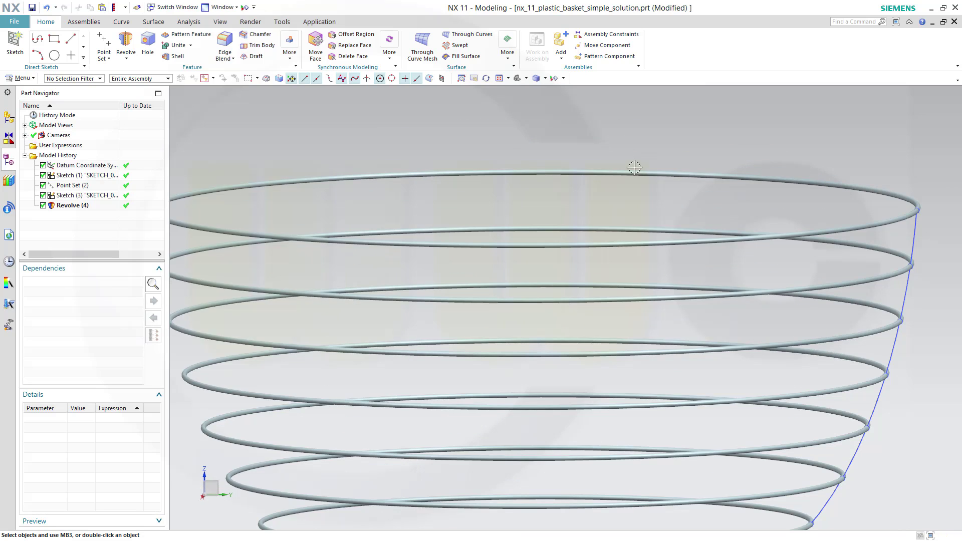
scroll(638, 188, "down", 2)
scroll(657, 225, "down", 1)
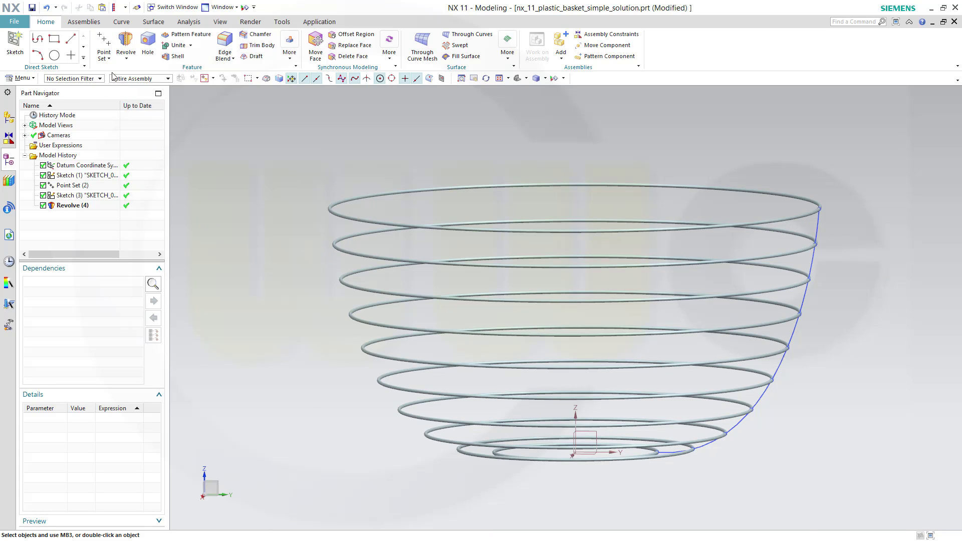
left_click(125, 59)
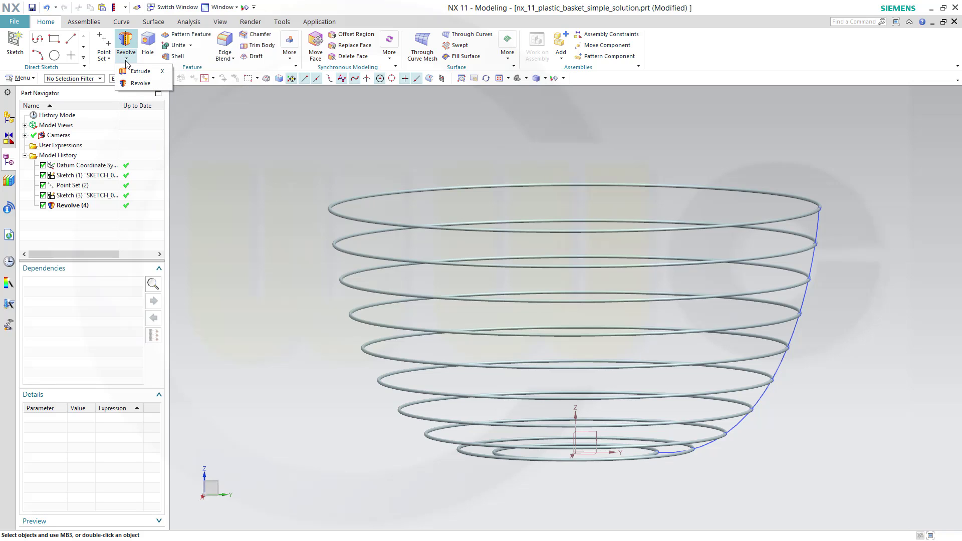
left_click(140, 83)
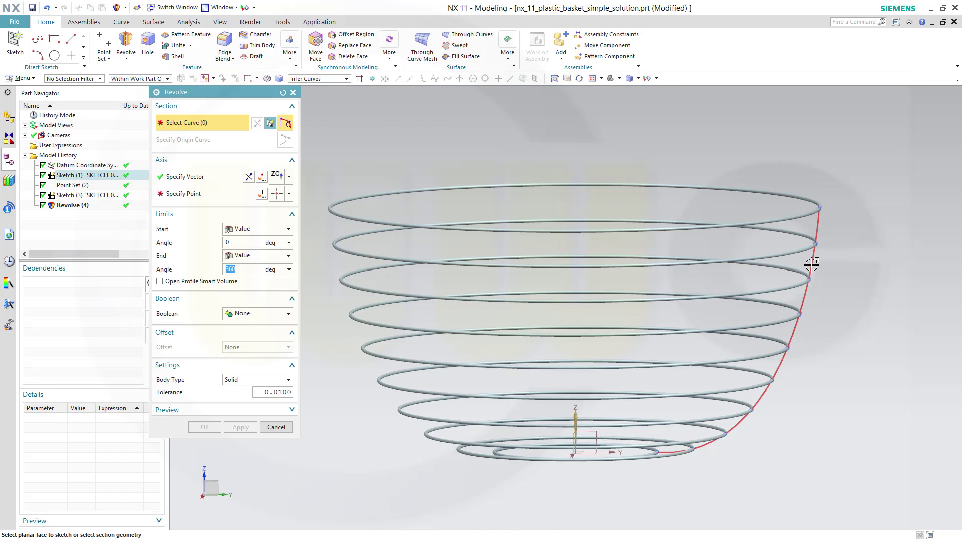
left_click(811, 264)
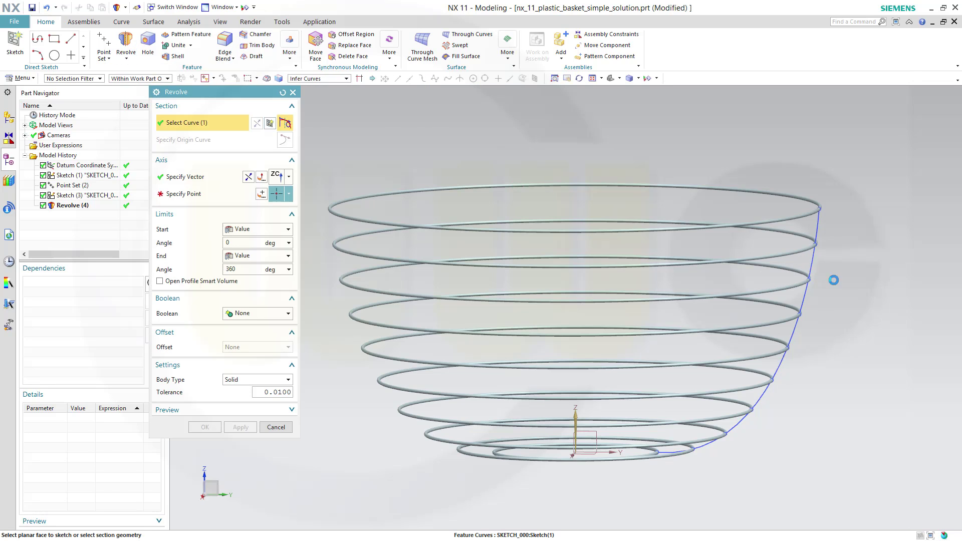
left_click(260, 198)
left_click(240, 283)
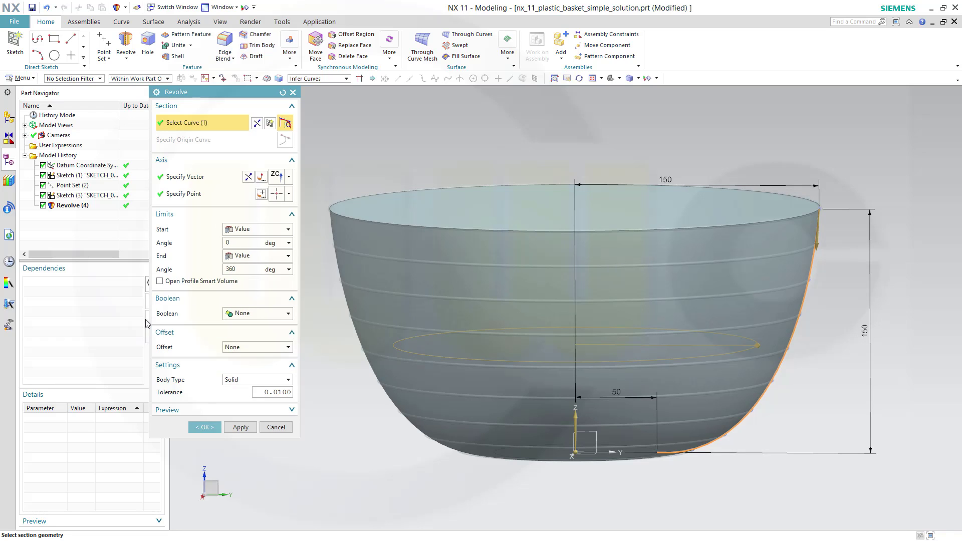
Give the spline's revolve a two-sided offset from -0.5 to 0.5 mm and create the solid wall
left_click(289, 348)
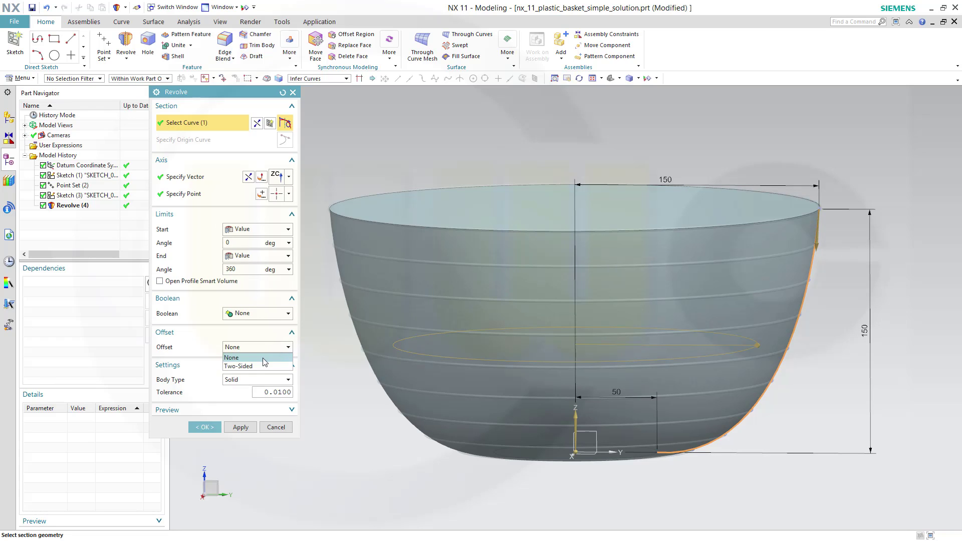
left_click(253, 365)
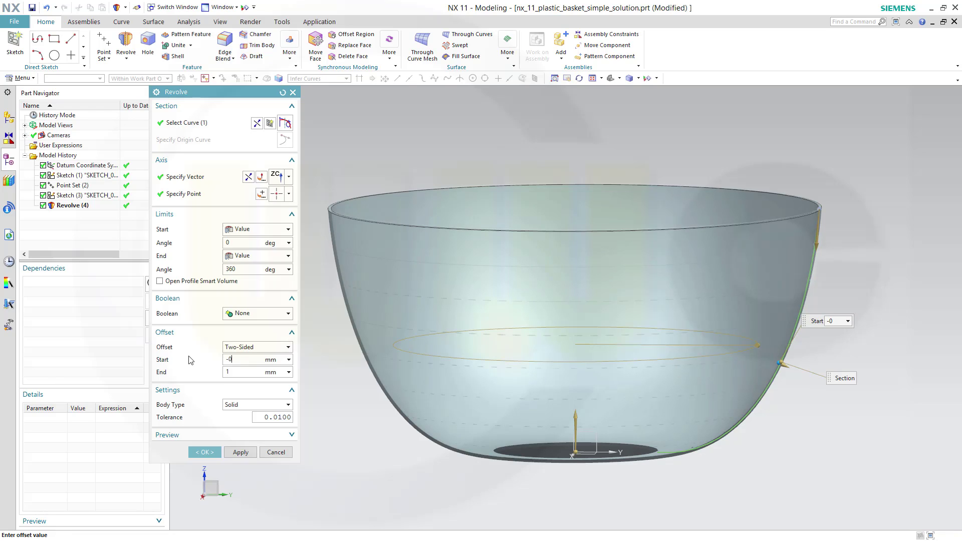
left_click(220, 369)
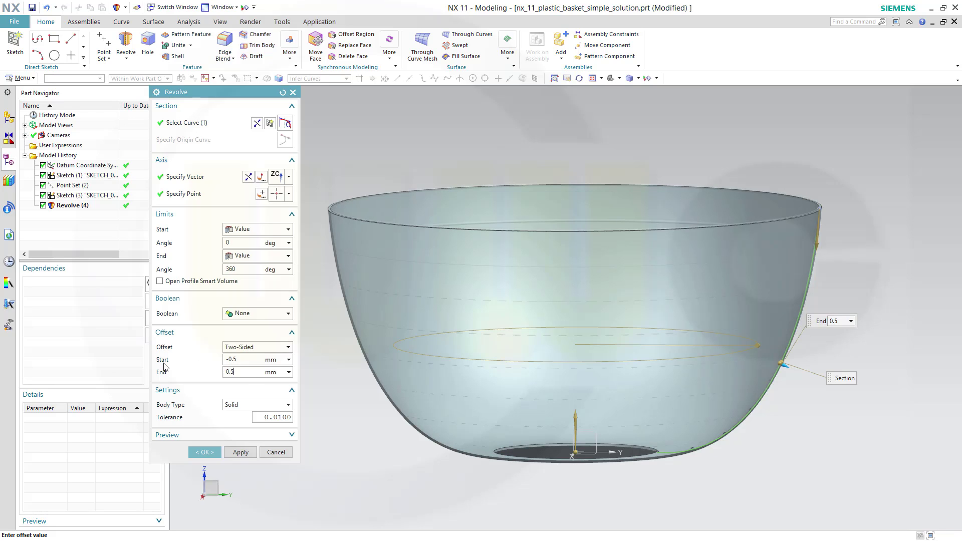
type("0.5")
left_click(204, 452)
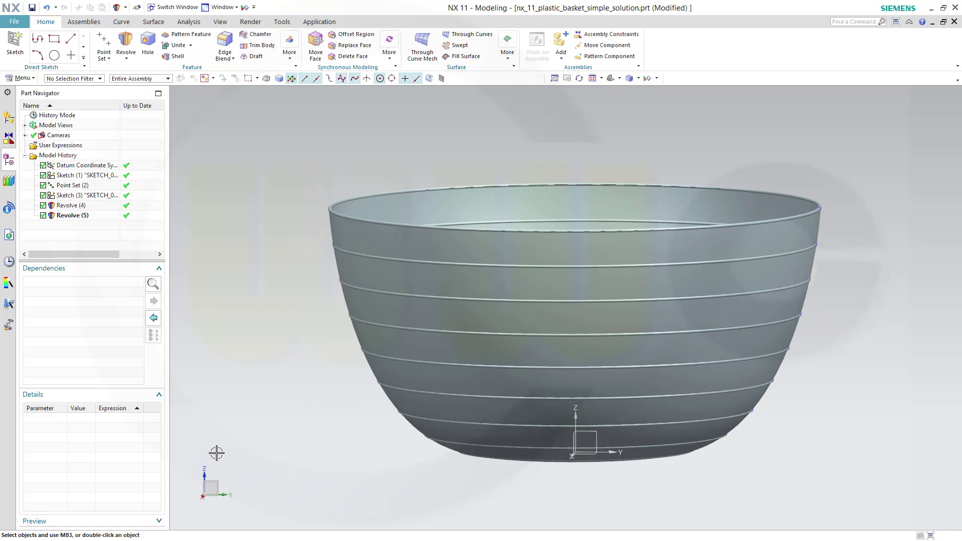
Review the wall revolve's parameters without changing them and examine the bowl's interior from above
double_click(73, 215)
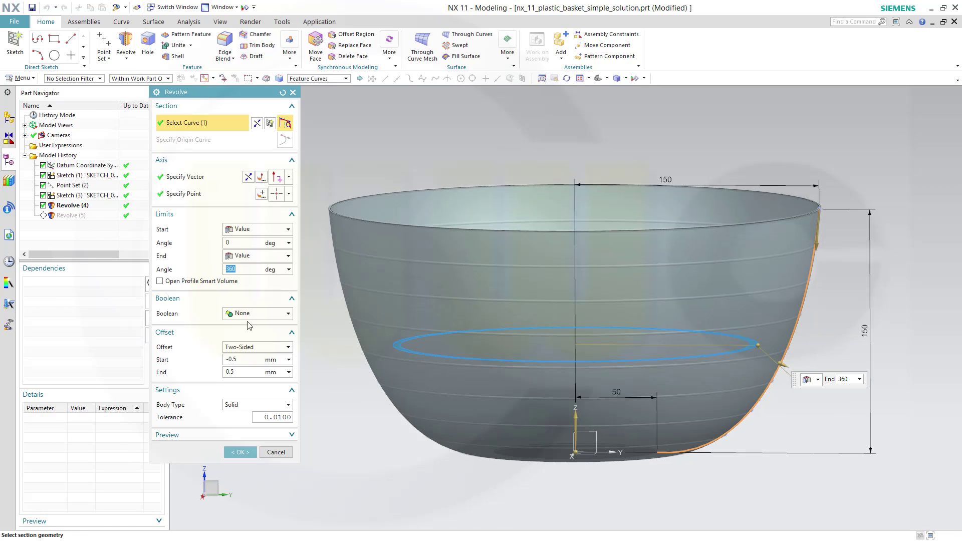
left_click(240, 452)
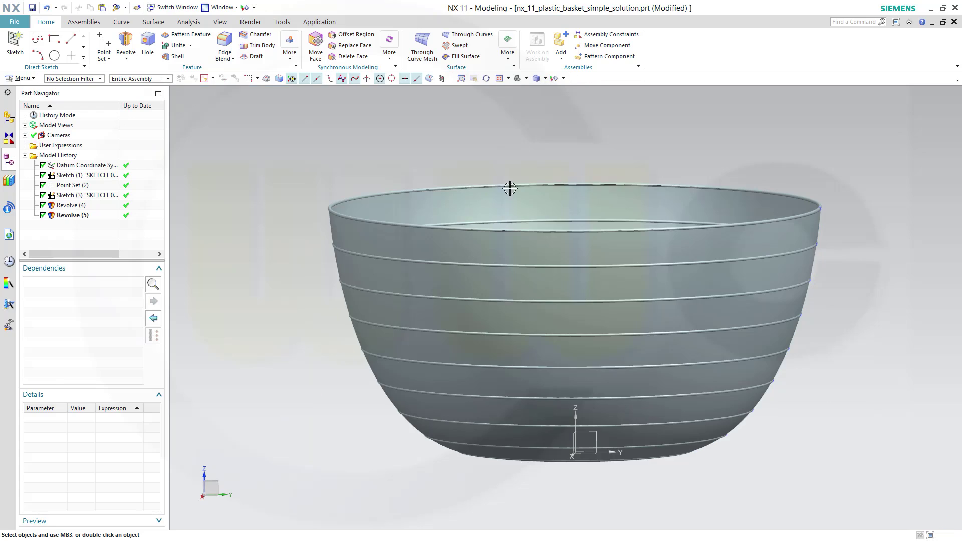
middle_click_drag(509, 188, 548, 200)
scroll(575, 194, "up", 3)
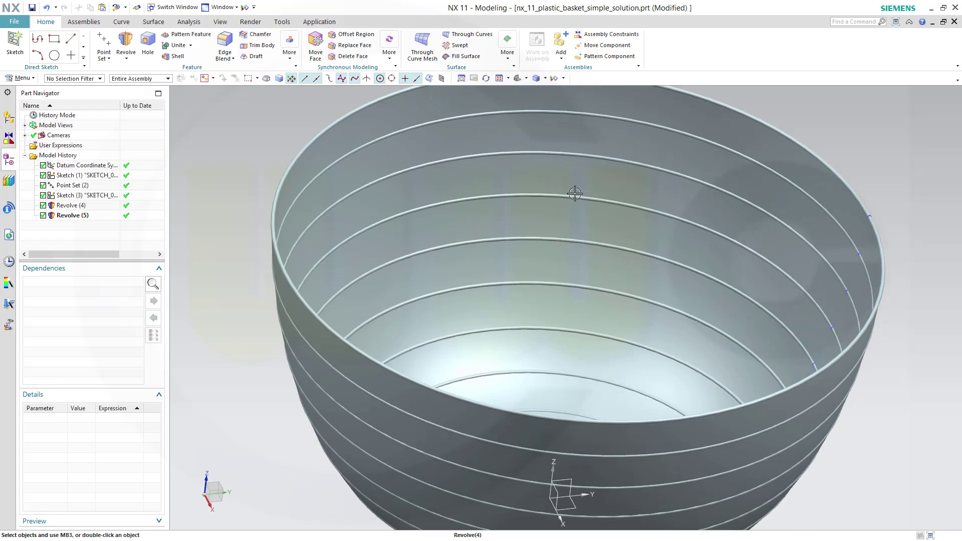
scroll(574, 193, "down", 1)
scroll(509, 242, "down", 1)
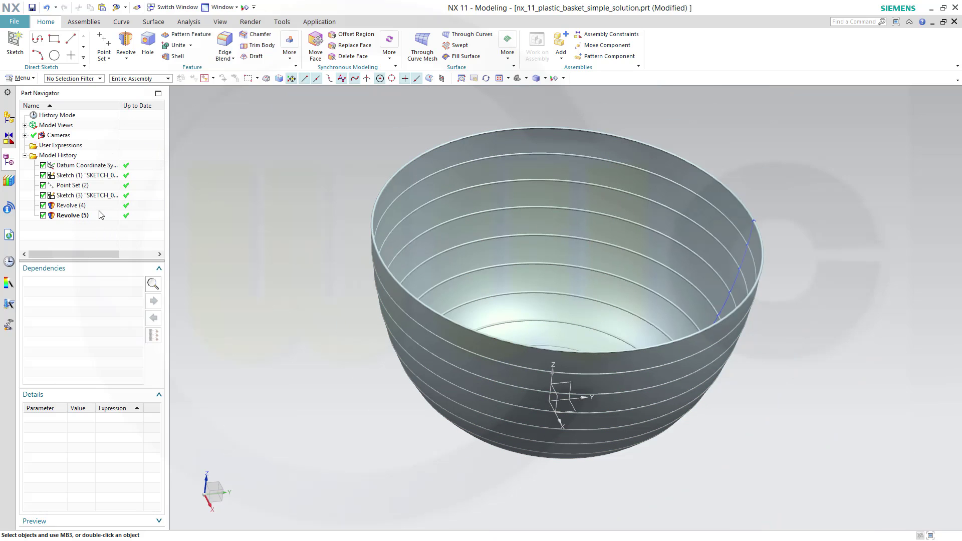
Hide the revolved rings, the revolved wall and the point set, leaving both sketches shown
right_click(74, 207)
left_click(93, 212)
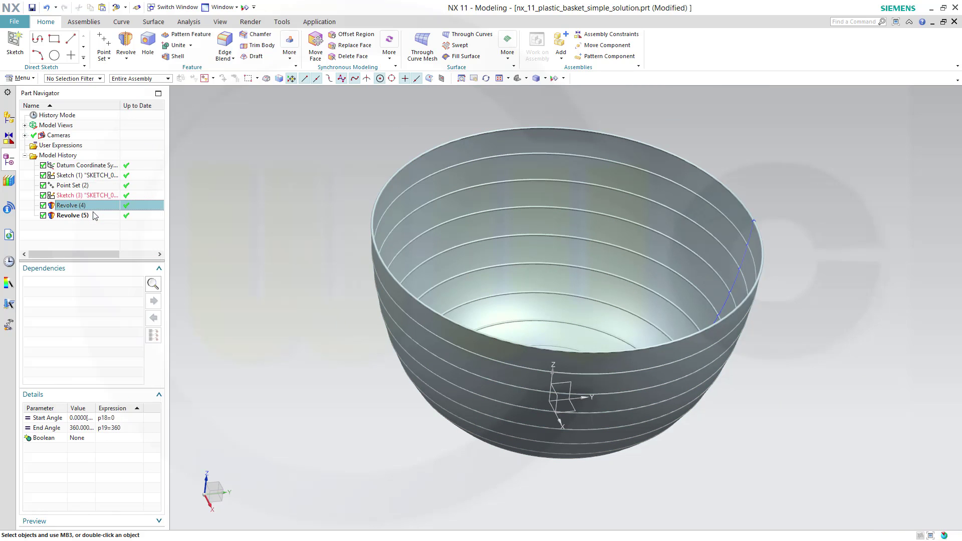
right_click(83, 220)
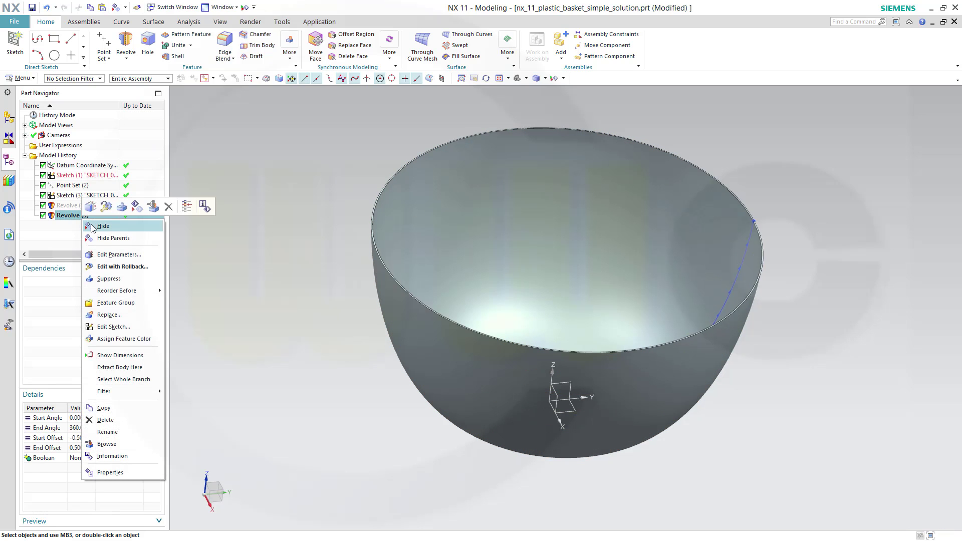
left_click(95, 226)
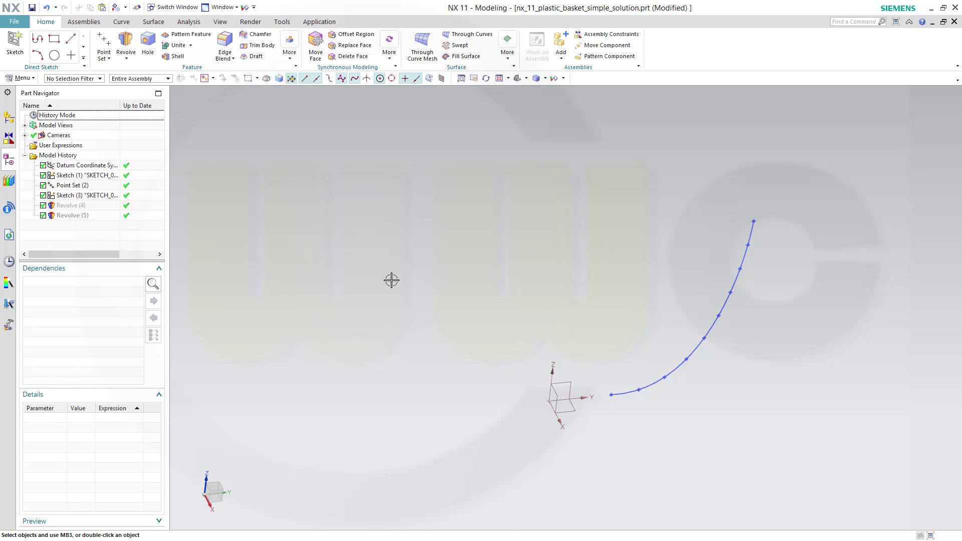
scroll(627, 208, "up", 3)
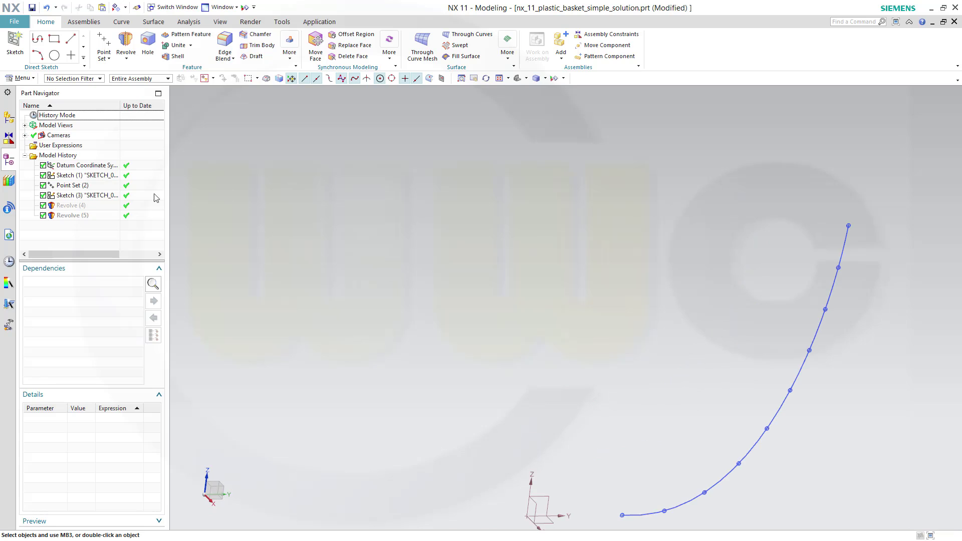
right_click(79, 185)
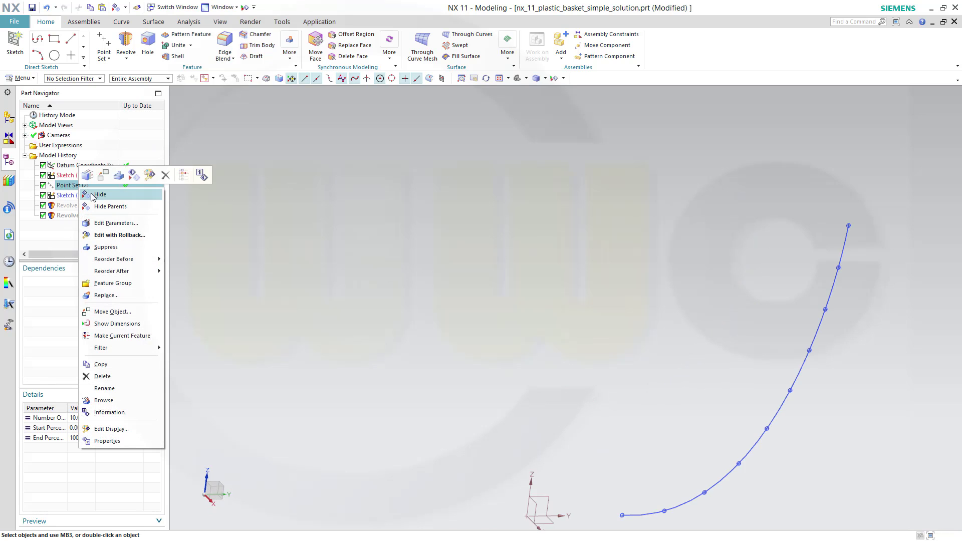
left_click(92, 194)
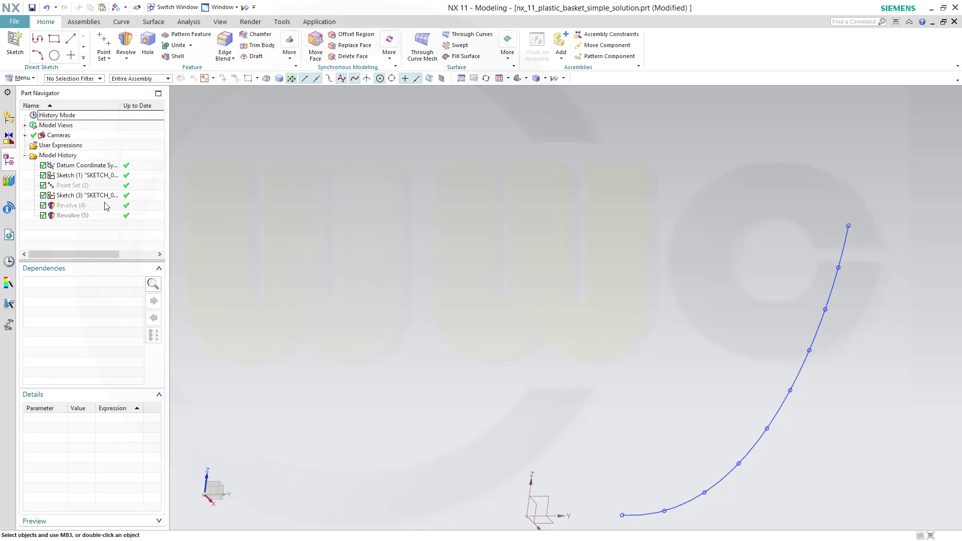
middle_click_drag(345, 279, 341, 287)
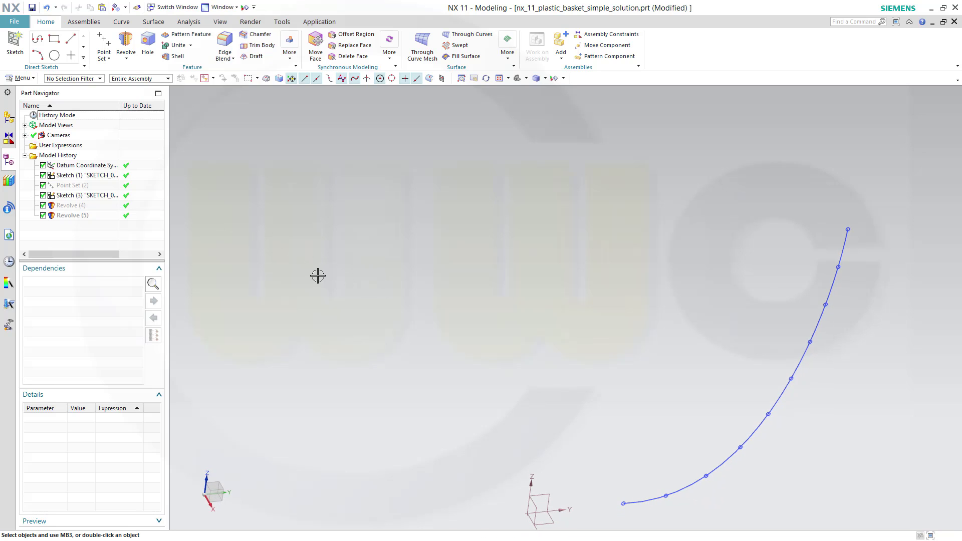
Hide the sketch containing the small ring circles along the spline, leaving the spline profile shown
middle_click_drag(769, 470, 665, 401)
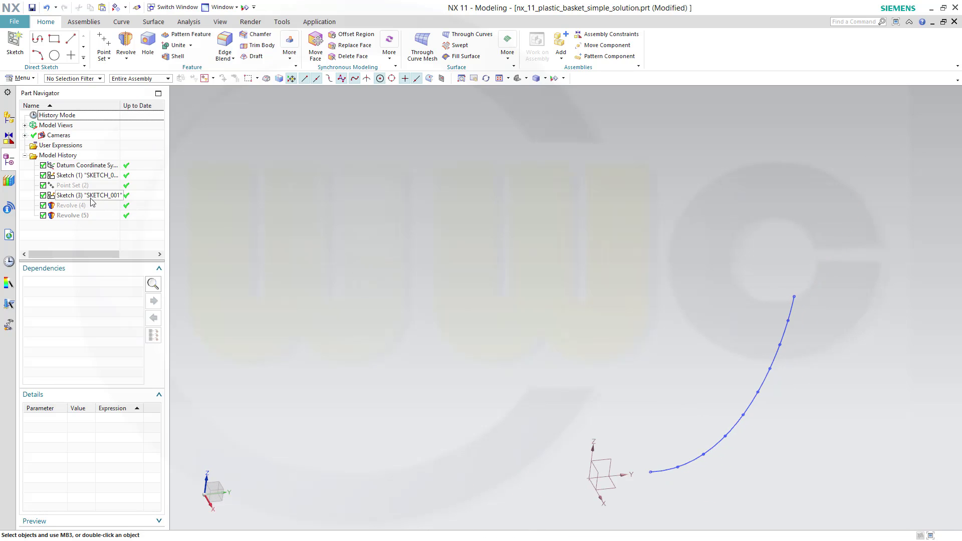
right_click(92, 194)
left_click(112, 200)
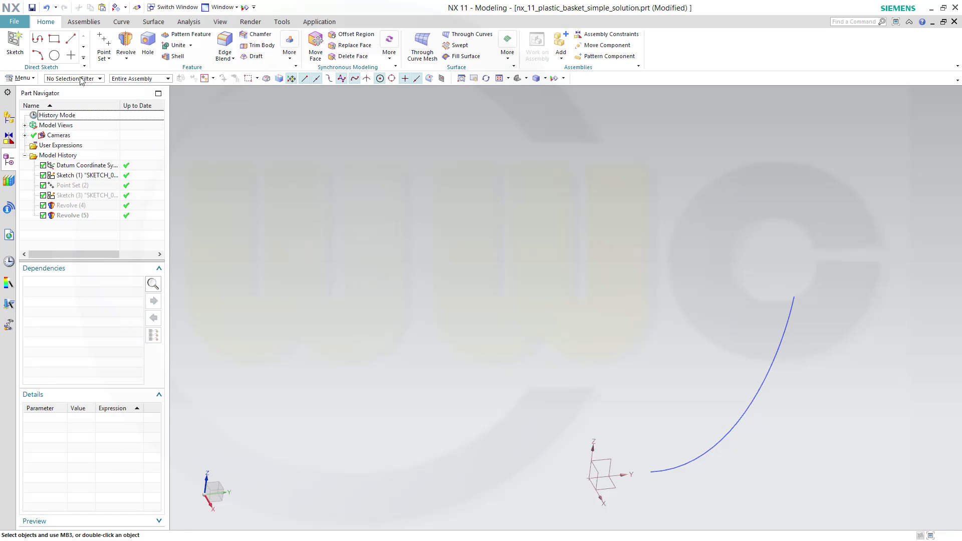
Create a datum plane on the spline, normal to its path, at an arc length of 0 mm
left_click(109, 59)
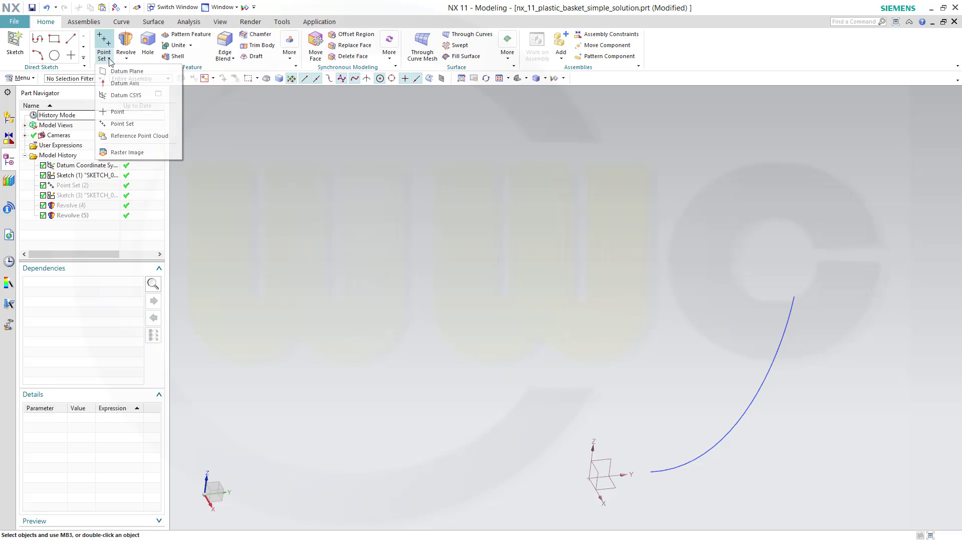
left_click(120, 71)
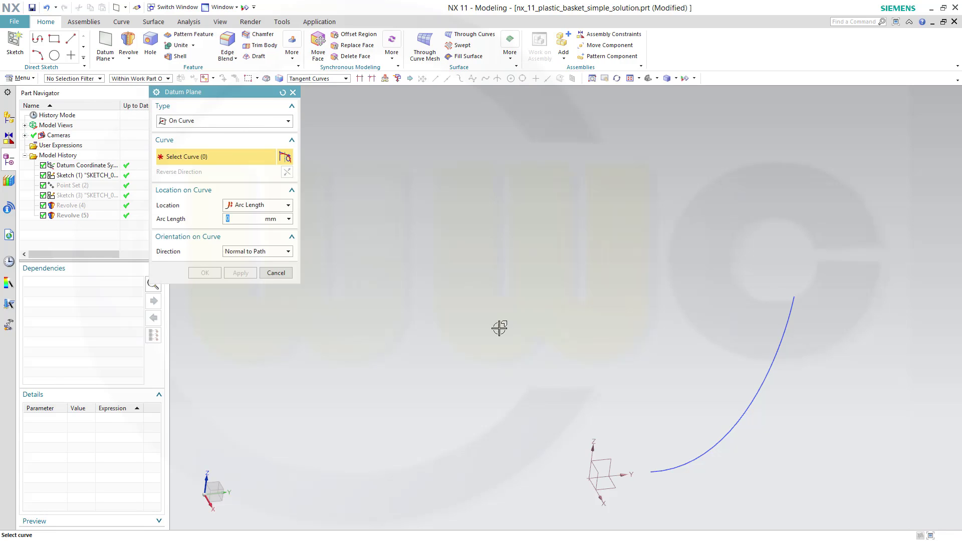
left_click(663, 470)
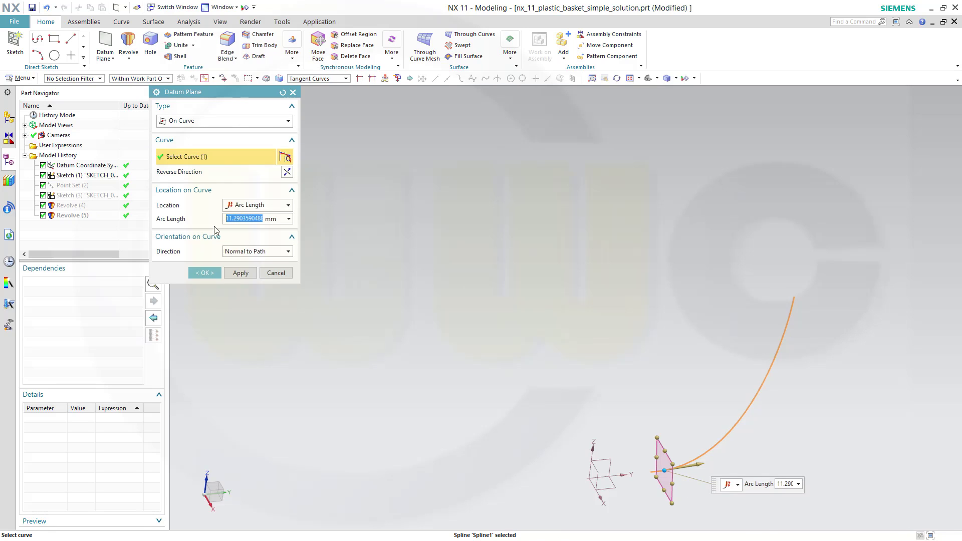
type("0")
key("Return")
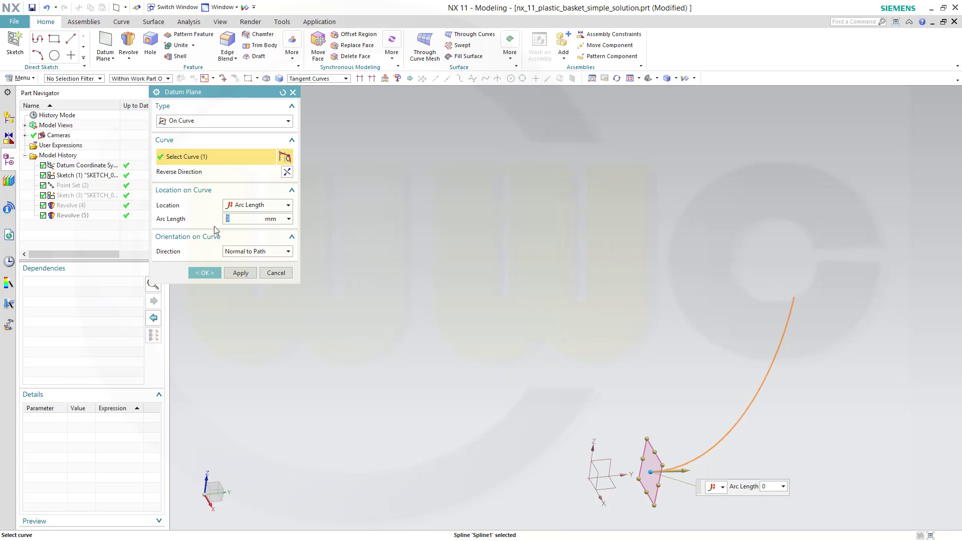
left_click(205, 274)
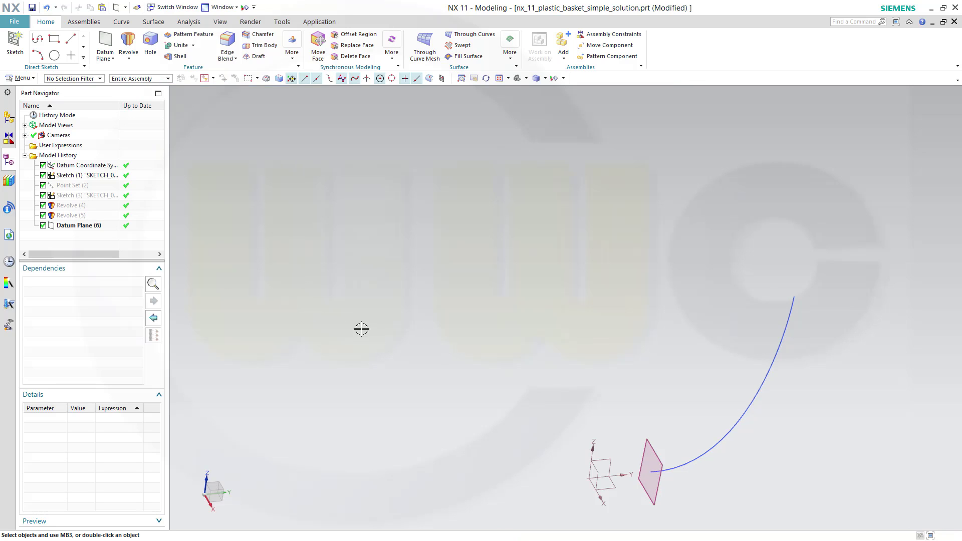
Sketch a 2 mm diameter circle on the new datum plane, centred on the spline's start point, and finish the sketch
left_click(14, 42)
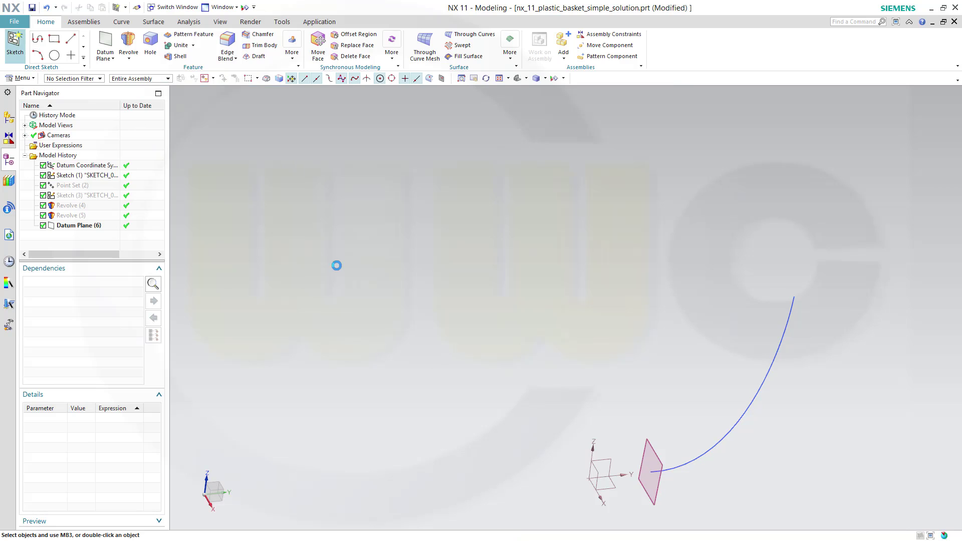
left_click(647, 452)
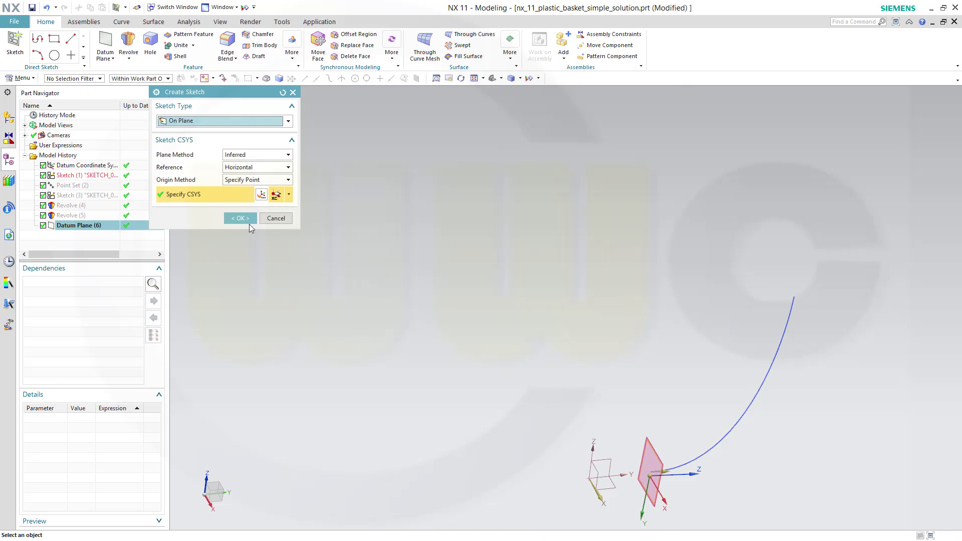
left_click(240, 219)
mouse_move(579, 357)
middle_mouse_down()
mouse_move(535, 365)
mouse_move(658, 303)
mouse_move(621, 270)
middle_mouse_up()
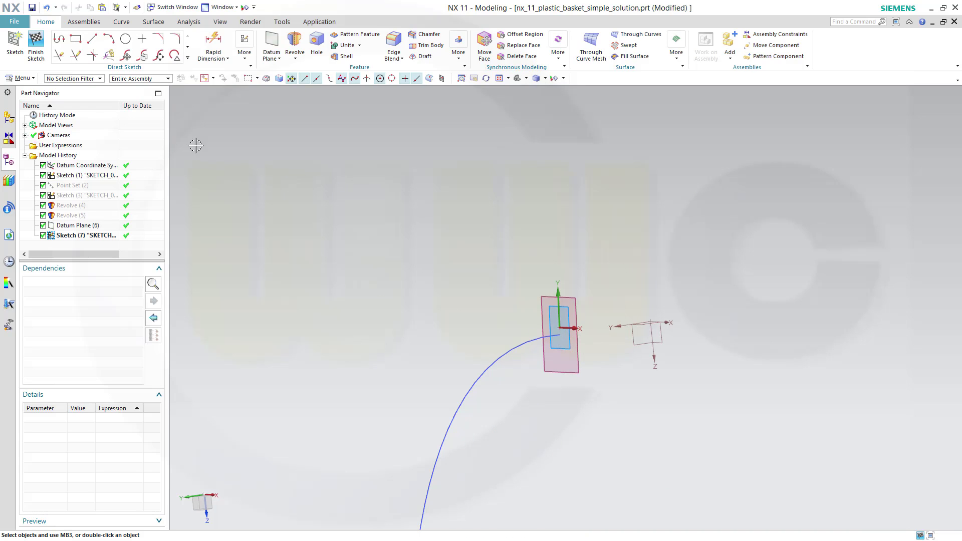
left_click(125, 38)
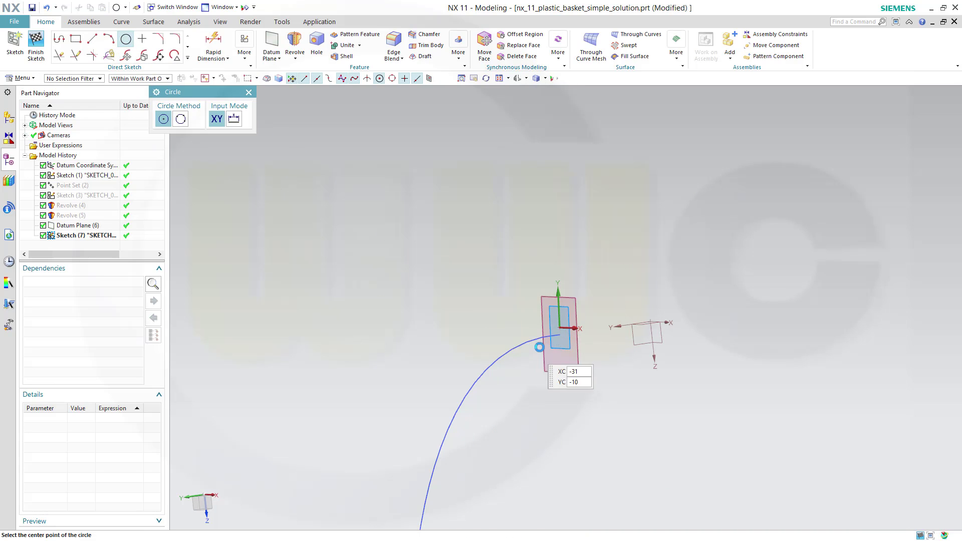
left_click(559, 337)
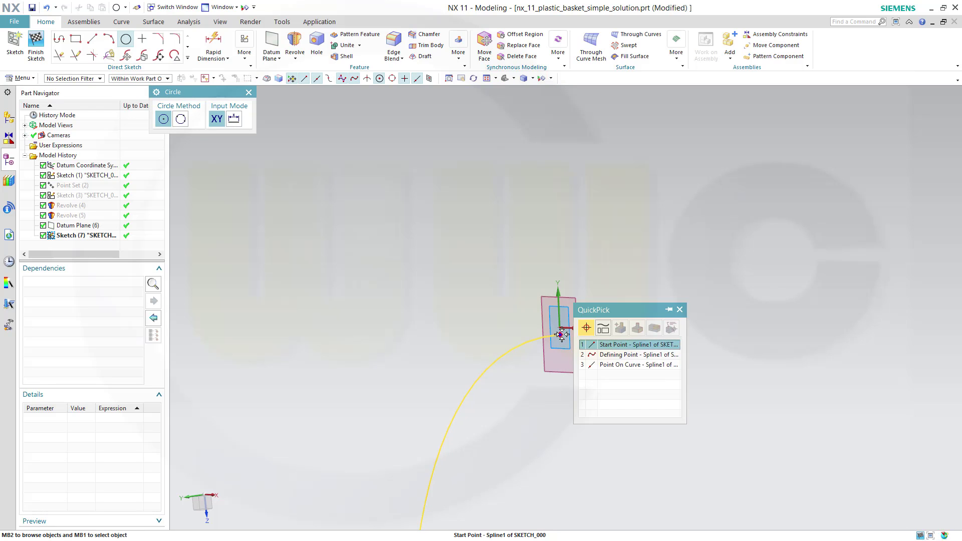
left_click(618, 350)
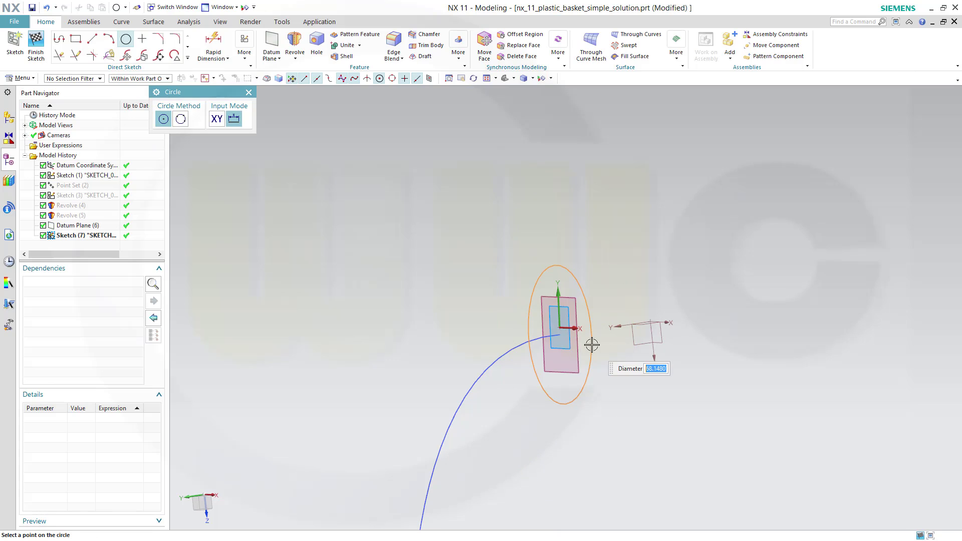
type("2")
key("Return")
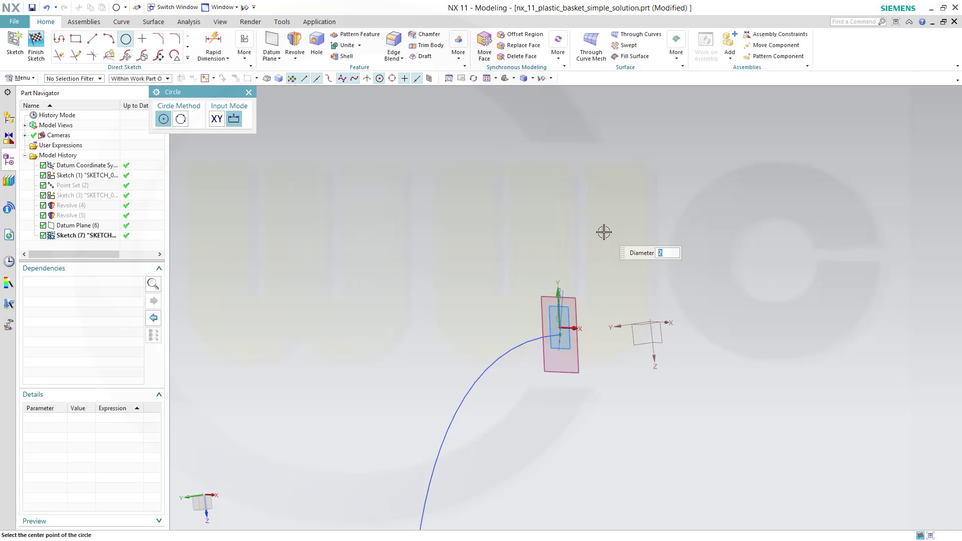
scroll(604, 300, "up", 5)
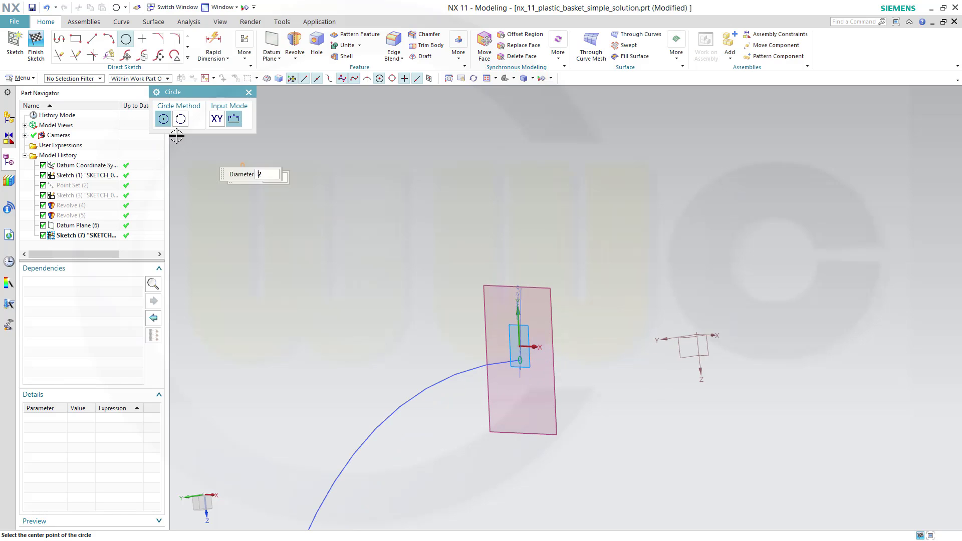
left_click(36, 50)
Hide the datum plane at the spline's start
mouse_move(545, 469)
middle_mouse_down()
mouse_move(541, 421)
mouse_move(509, 326)
mouse_move(496, 347)
middle_mouse_up()
left_click(495, 354)
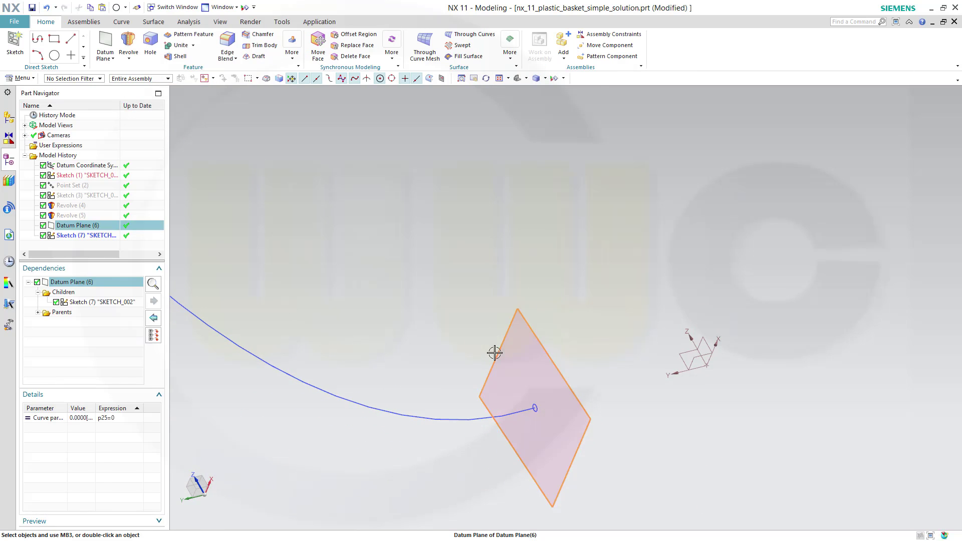
right_click(494, 353)
left_click(518, 104)
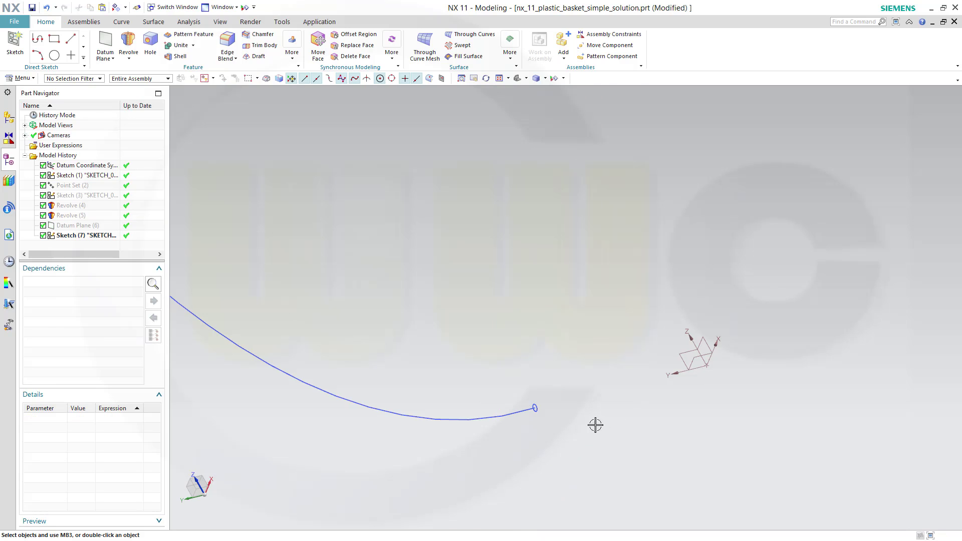
Create a Swept solid using the 2 mm circle as the section and the spline as the guide
mouse_move(595, 425)
middle_mouse_down()
mouse_move(563, 431)
mouse_move(531, 422)
middle_mouse_up()
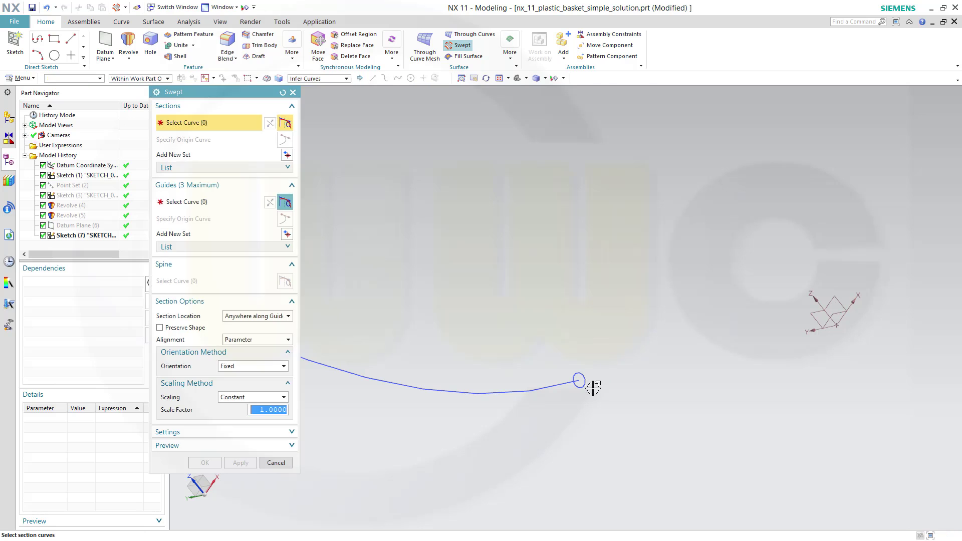
left_click(578, 381)
left_click(279, 207)
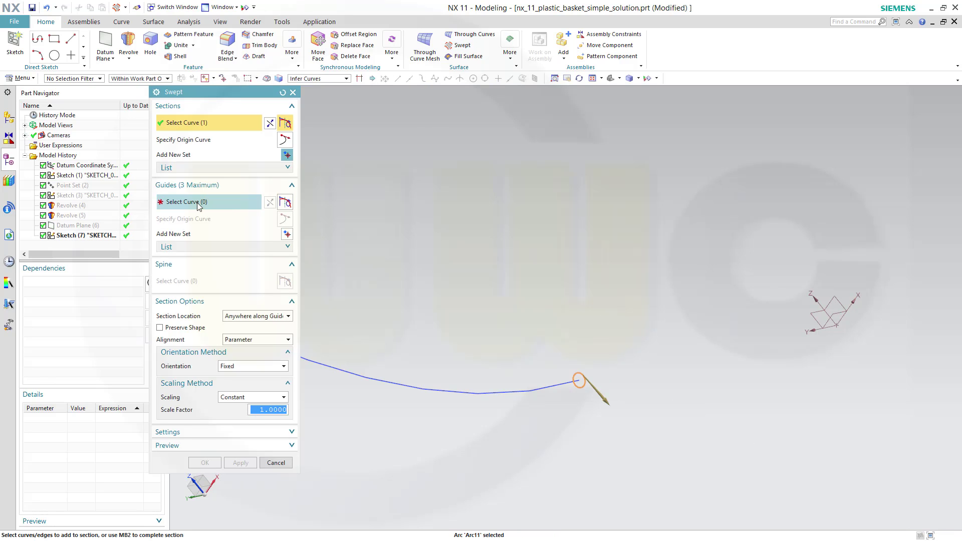
left_click(429, 390)
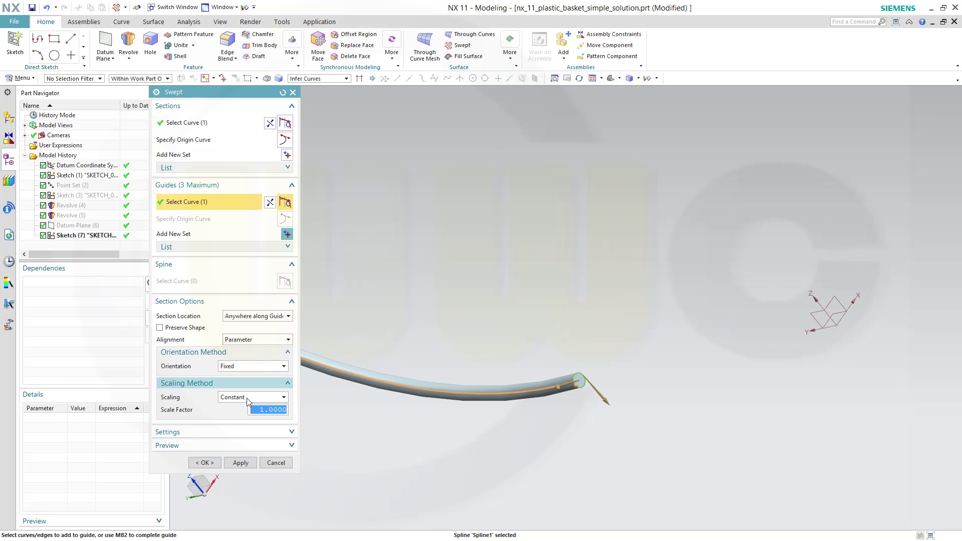
left_click(203, 465)
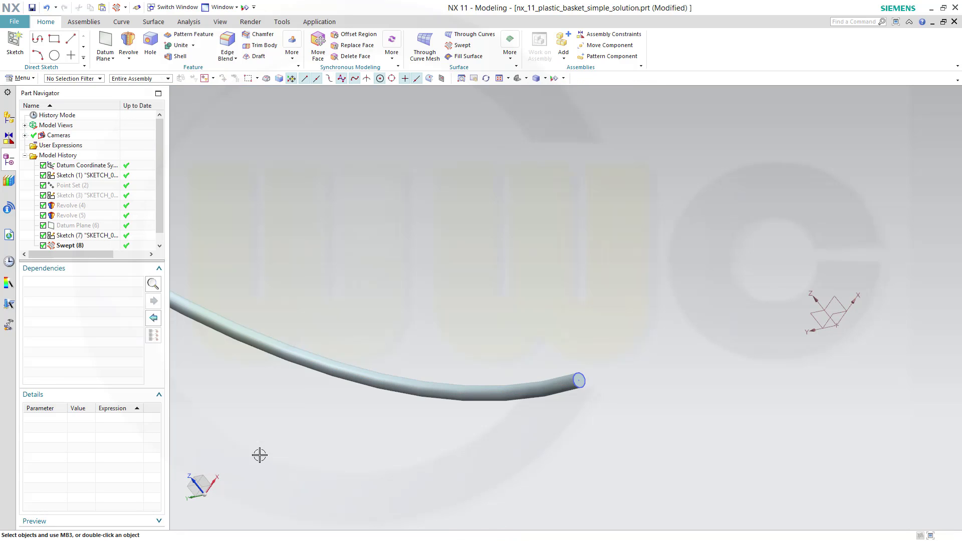
Hide the circle section sketch and the spline sketch so that only the swept rib is displayed
scroll(312, 409, "up", 2)
scroll(388, 359, "down", 8)
scroll(388, 359, "down", 2)
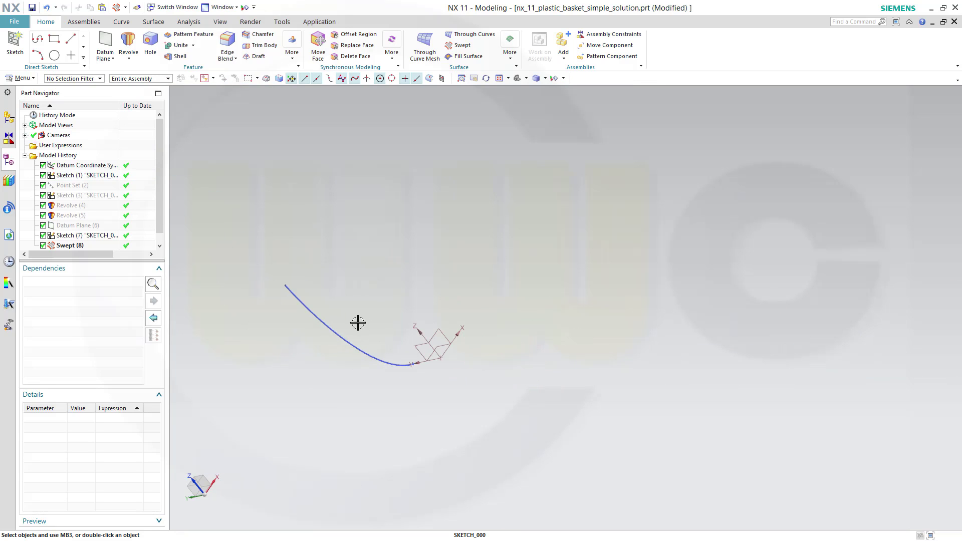
scroll(359, 322, "up", 1)
mouse_move(384, 343)
middle_mouse_down()
mouse_move(326, 388)
mouse_move(322, 443)
mouse_move(316, 401)
middle_mouse_up()
right_click(88, 236)
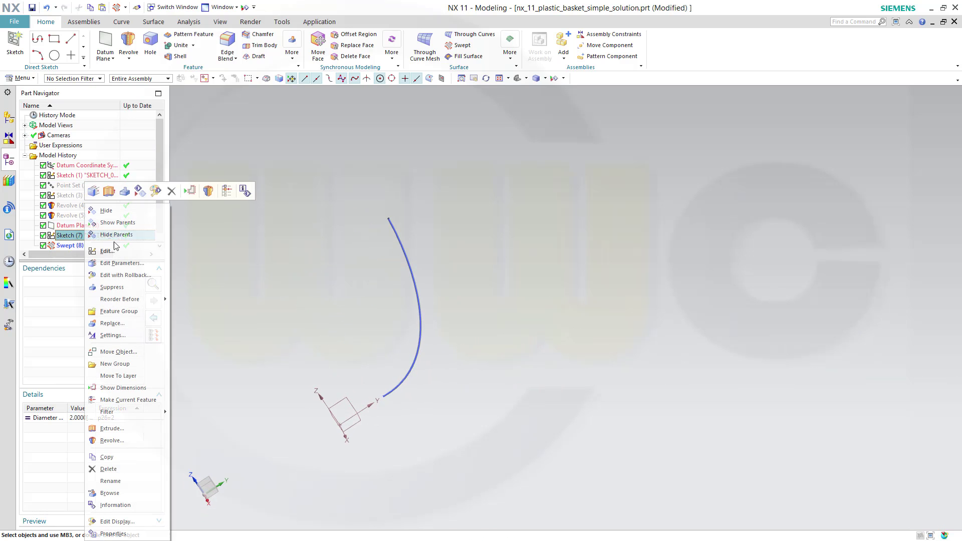
left_click(106, 211)
scroll(337, 316, "up", 1)
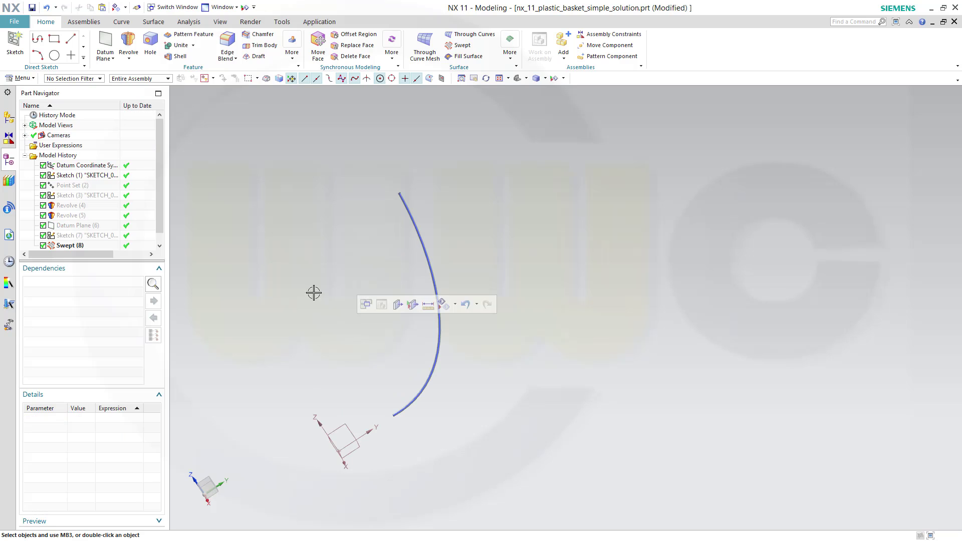
right_click(103, 175)
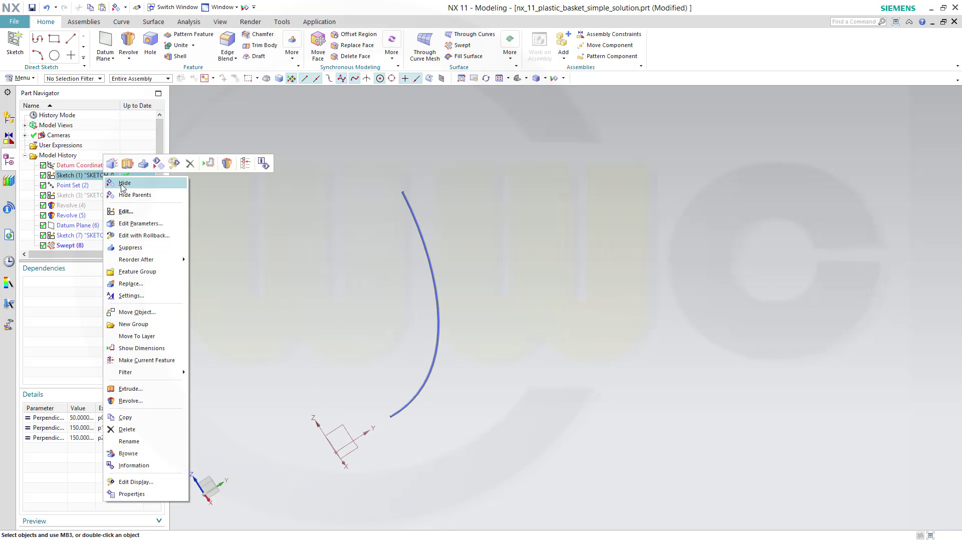
left_click(123, 184)
Pattern the swept rib circularly with Pattern Geometry around the ZC axis through the origin, count 48 over a 360° span
mouse_move(391, 316)
middle_mouse_down()
mouse_move(406, 294)
mouse_move(425, 322)
mouse_move(400, 355)
mouse_move(364, 333)
middle_mouse_up()
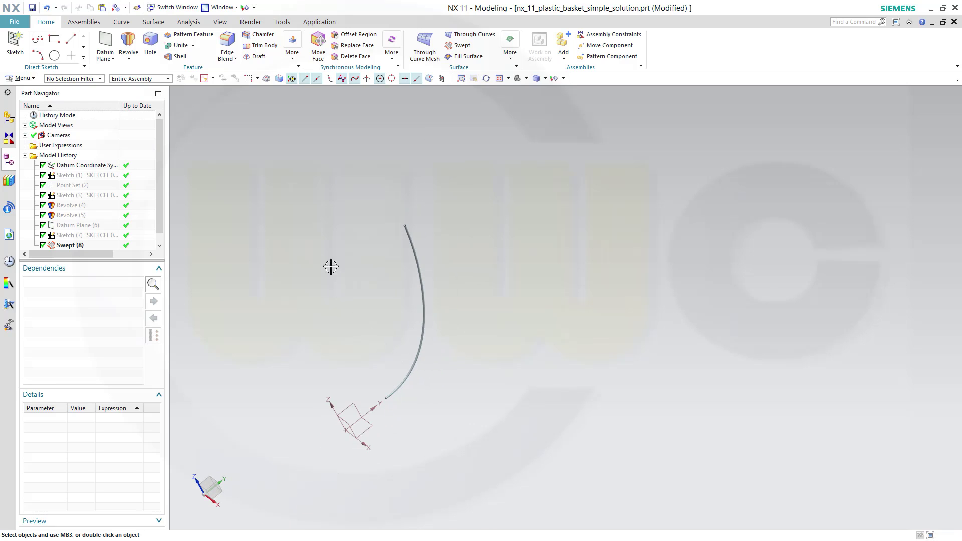
left_click(293, 56)
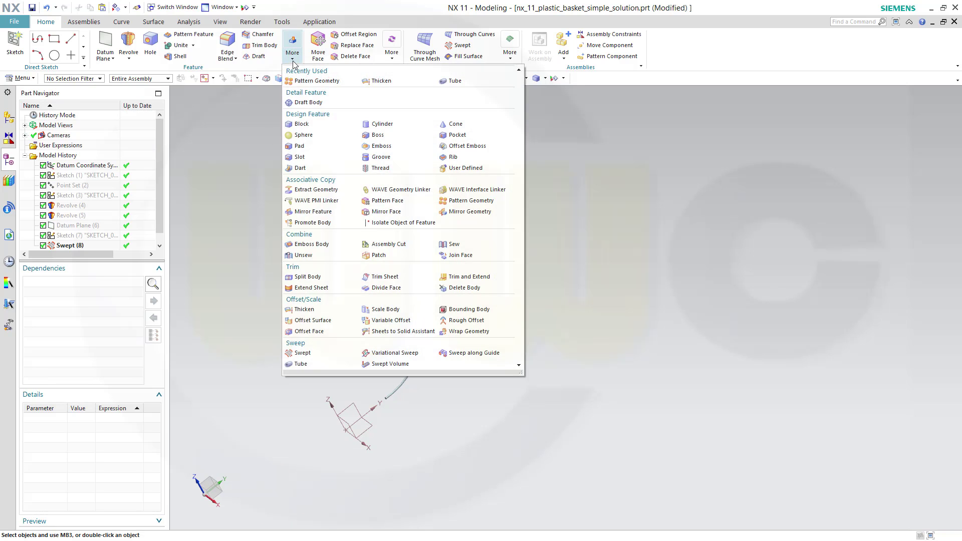
left_click(462, 201)
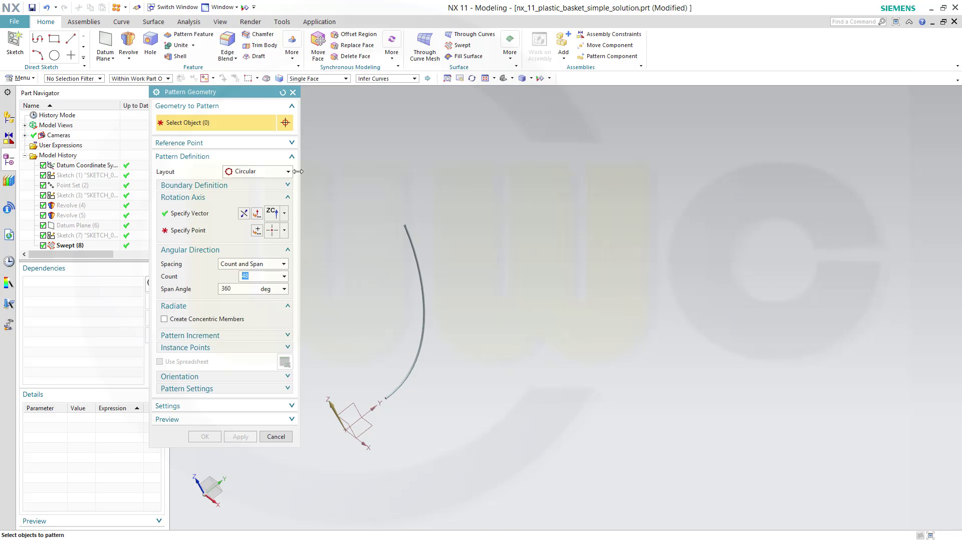
left_click(414, 255)
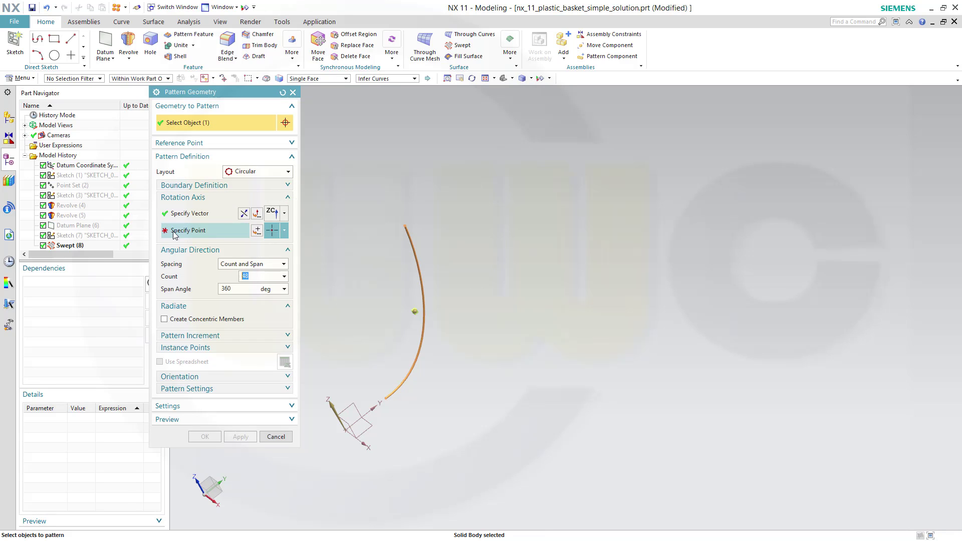
left_click(185, 233)
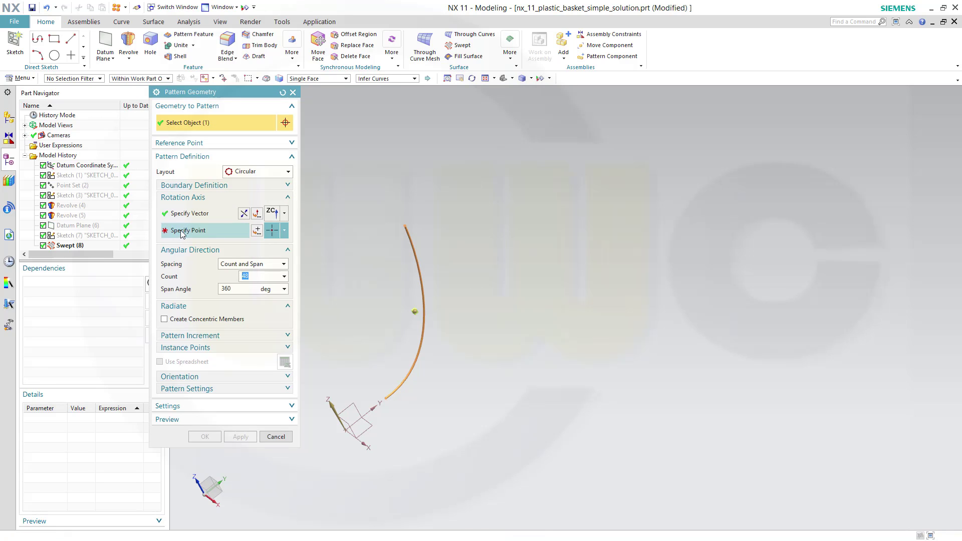
left_click(258, 231)
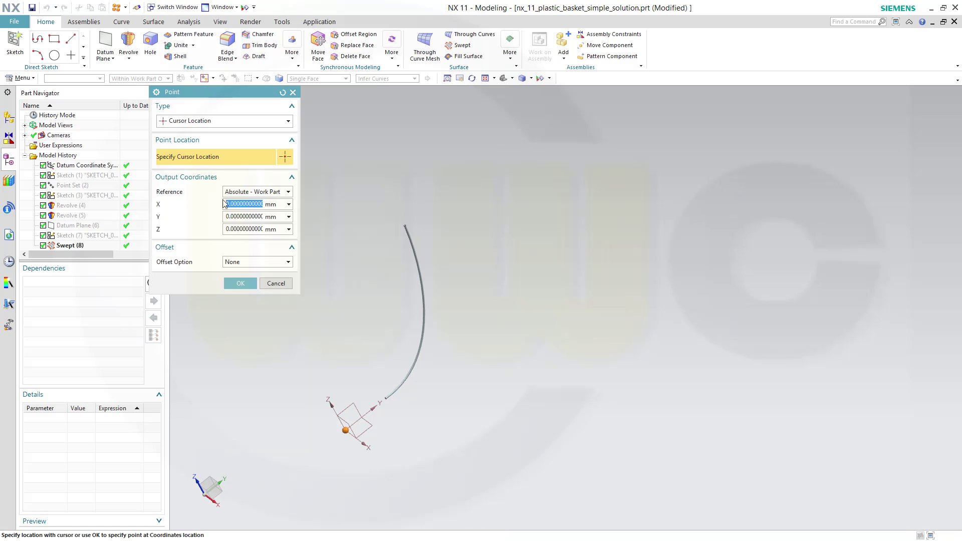
left_click(234, 284)
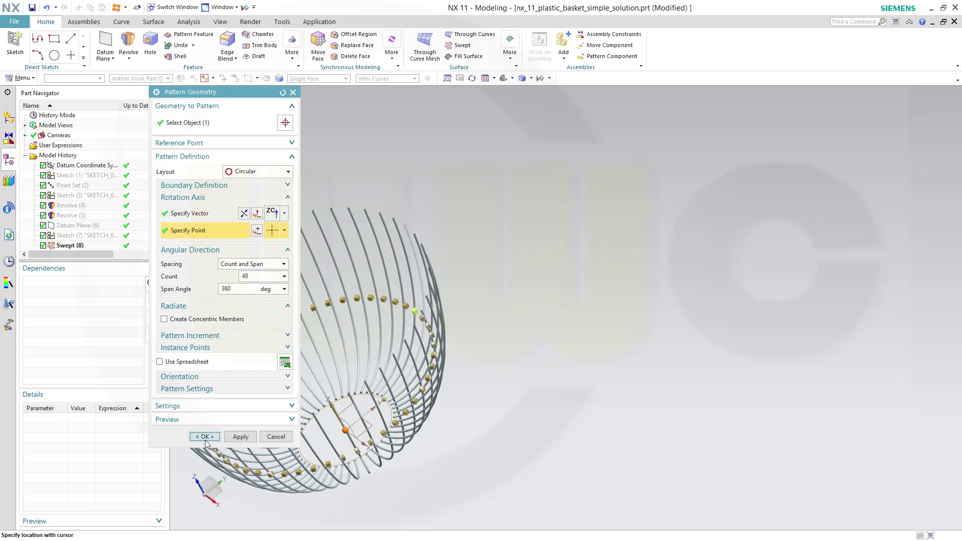
left_click(205, 438)
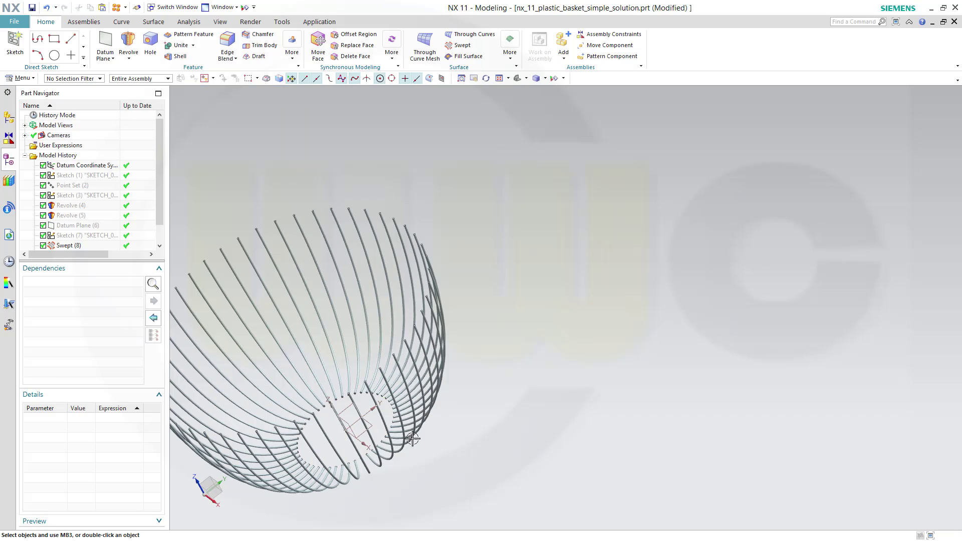
Switch the model tree from the chronological feature history to a listing by solid body
middle_click_drag(381, 368, 337, 361)
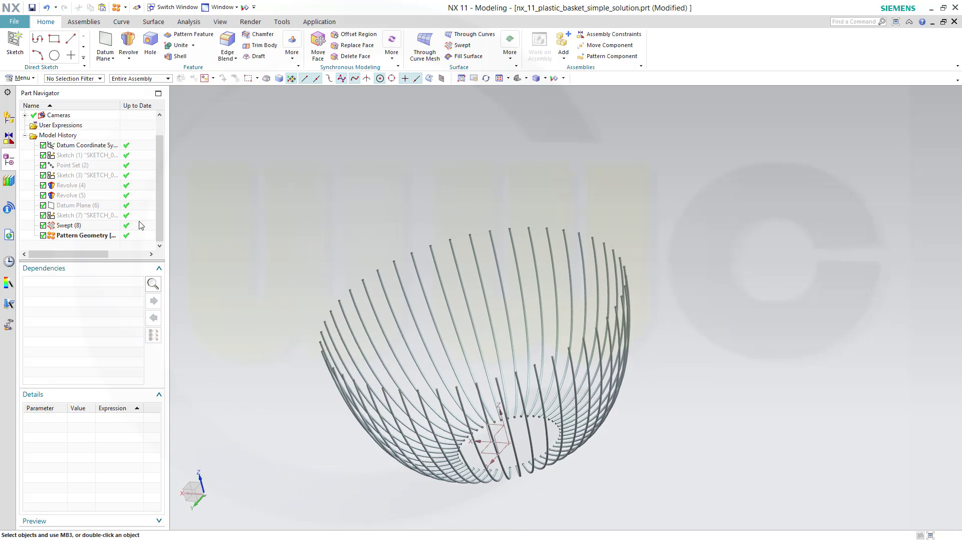
right_click(72, 111)
left_click(135, 167)
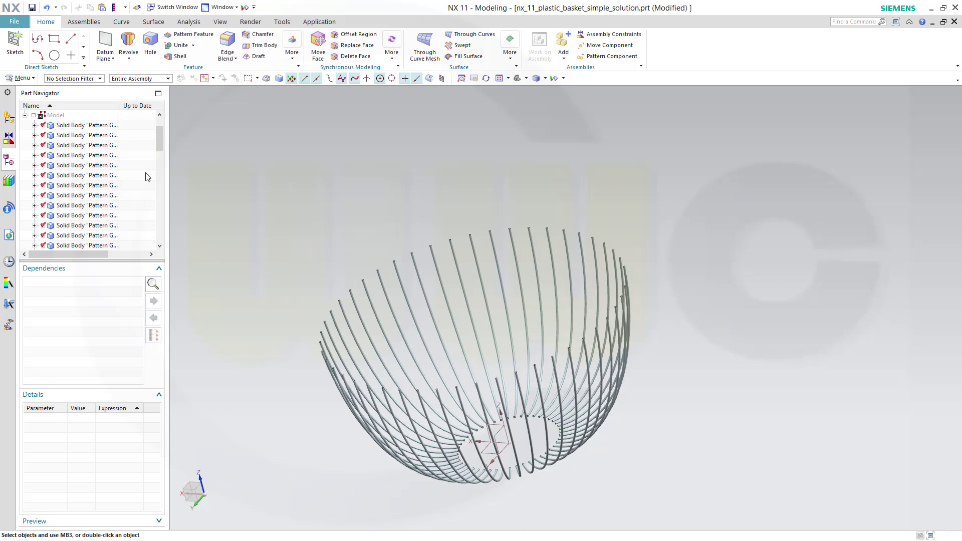
Switch the model tree back to the chronological feature history in timestamp order
left_click_drag(160, 145, 129, 131)
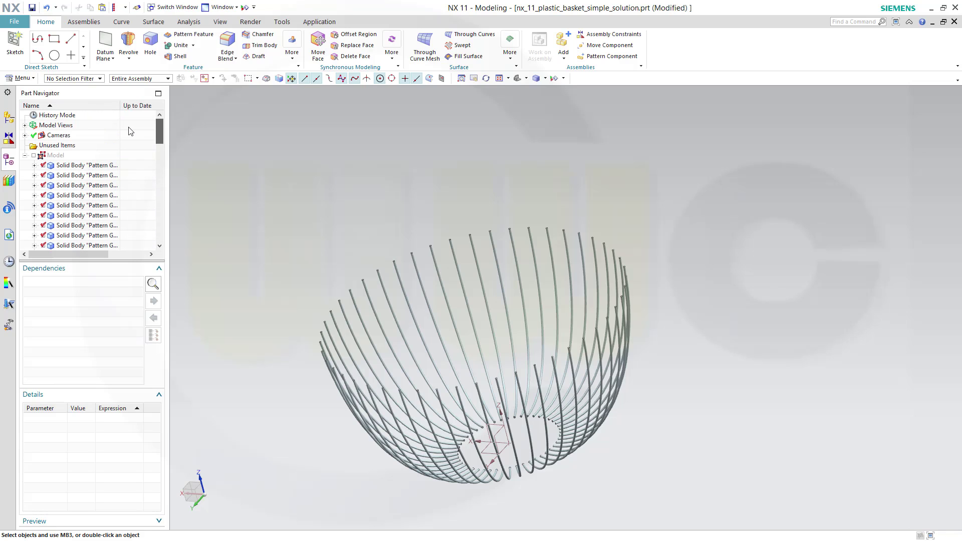
right_click(60, 106)
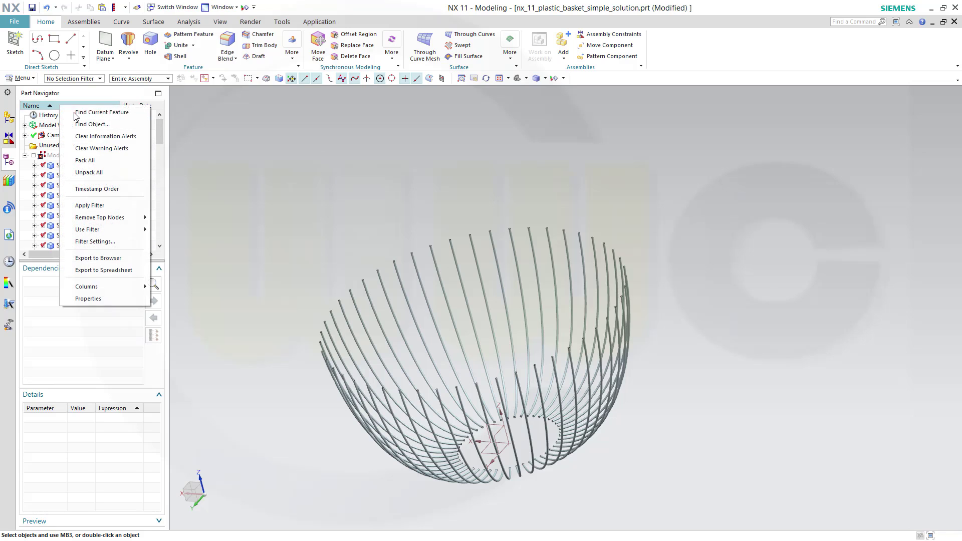
left_click(100, 189)
Show the hidden revolved wall and the hidden revolved rings together with the patterned ribs
middle_click_drag(307, 234, 250, 249)
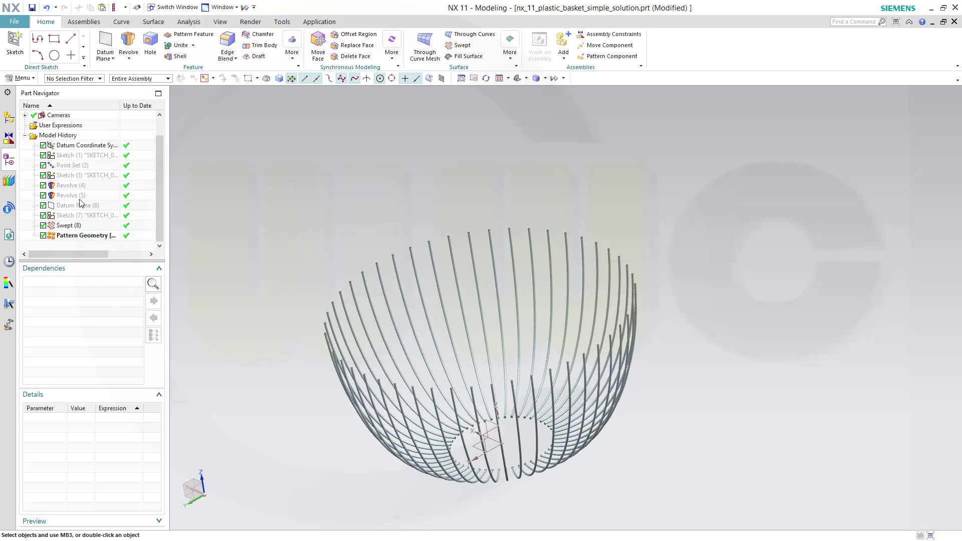
right_click(78, 199)
left_click(101, 201)
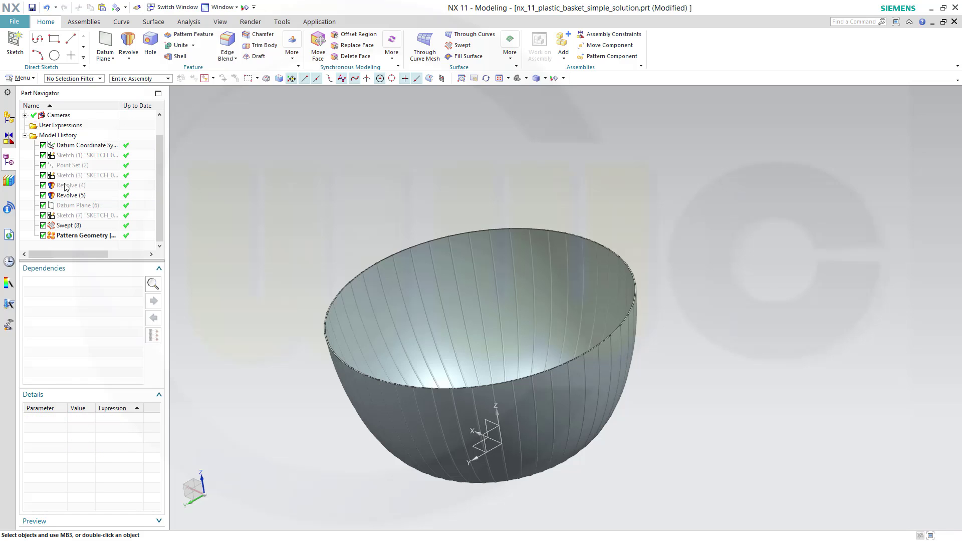
right_click(71, 188)
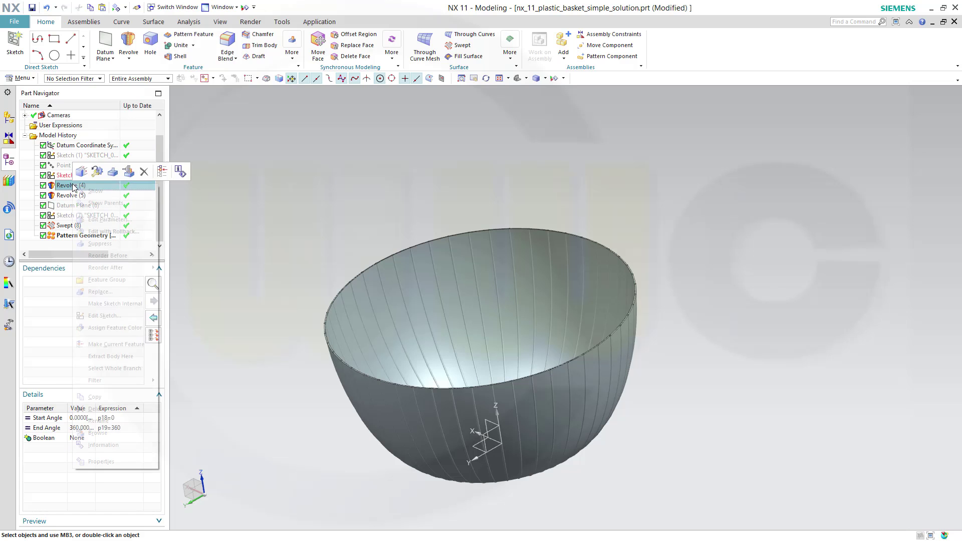
left_click(93, 191)
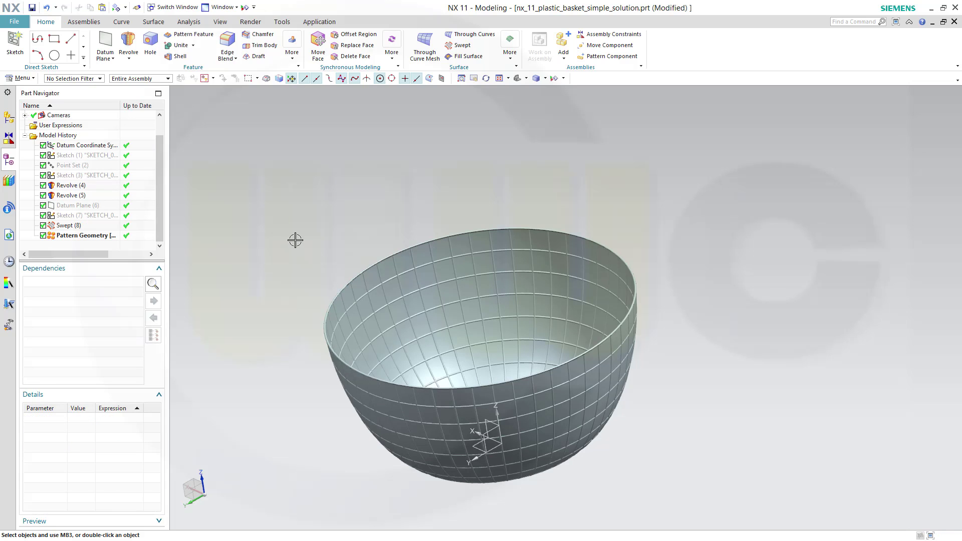
Suppress the thin revolved wall feature, keeping the revolved rings and the ribs
middle_click_drag(296, 238, 285, 210)
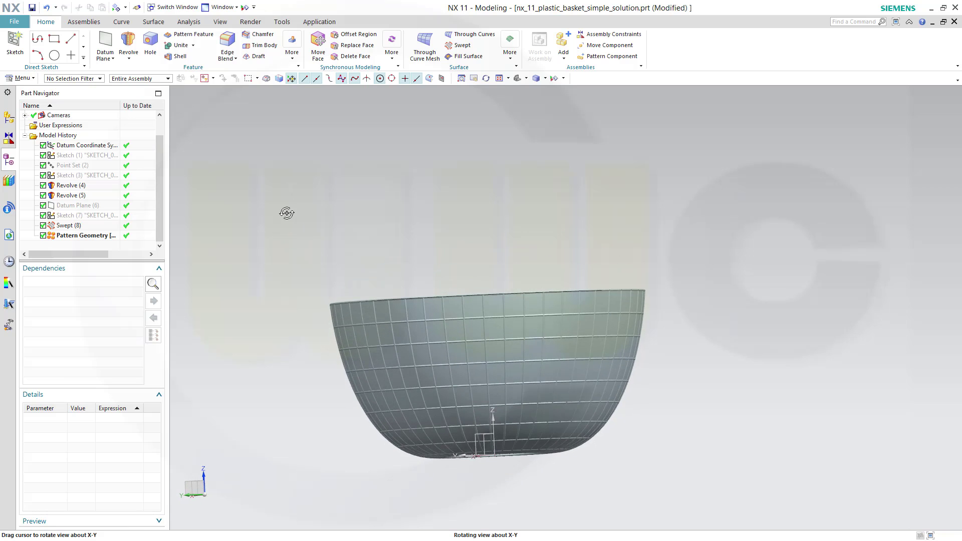
left_click(43, 196)
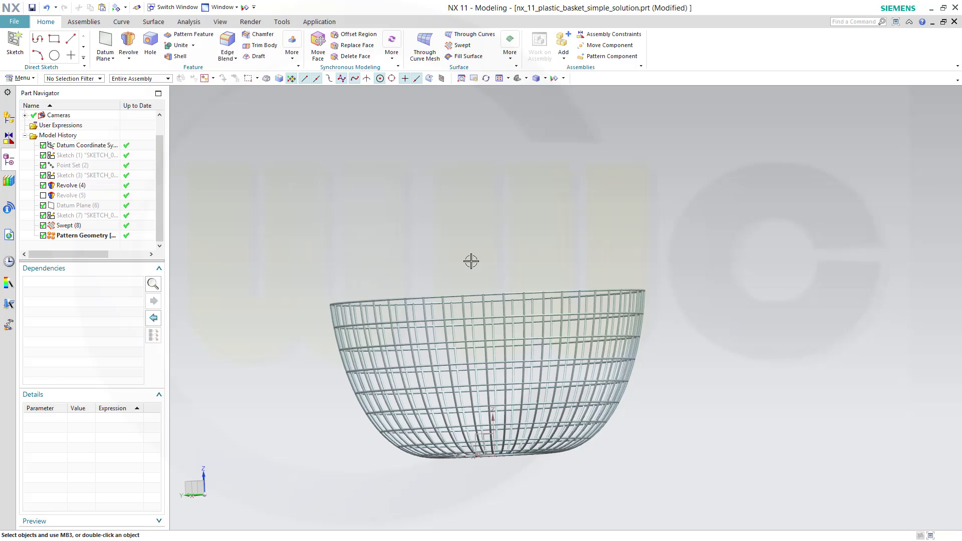
mouse_move(471, 261)
middle_mouse_down()
mouse_move(468, 208)
mouse_move(453, 294)
mouse_move(456, 264)
middle_mouse_up()
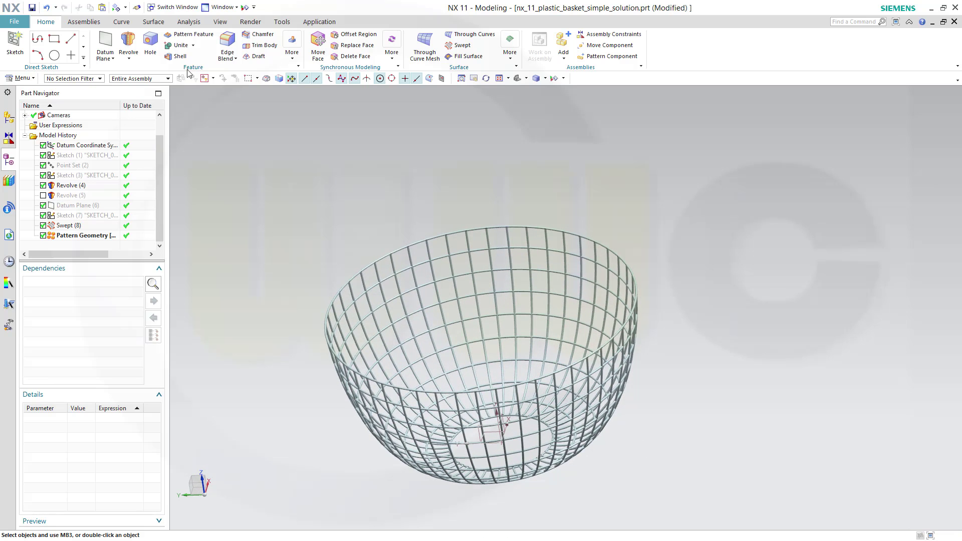
Start a Unite with the smallest ring at the basket's base as target and all other rings and ribs as tool bodies
left_click(180, 45)
scroll(476, 483, "down", 2)
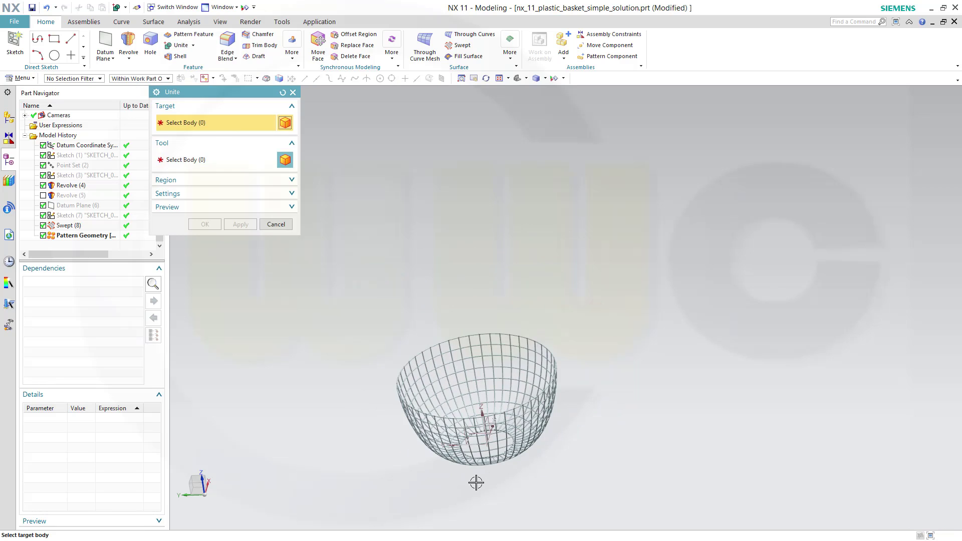
scroll(476, 451, "up", 6)
scroll(457, 294, "up", 1)
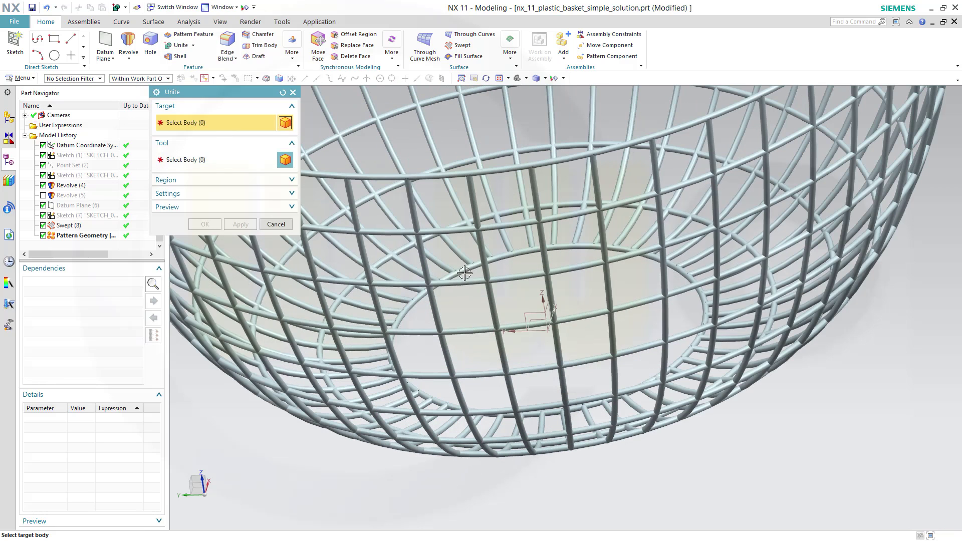
left_click(570, 244)
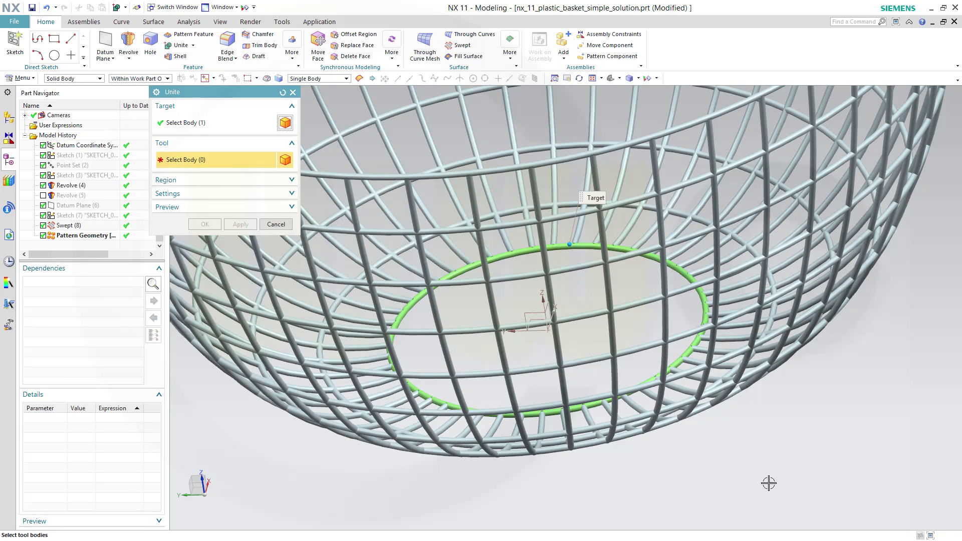
scroll(692, 416, "down", 4)
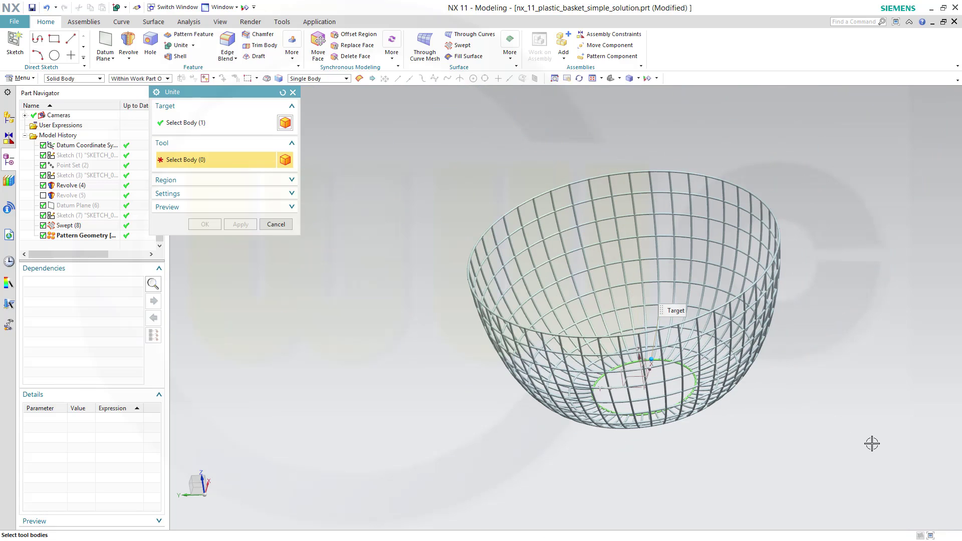
left_click_drag(873, 445, 408, 137)
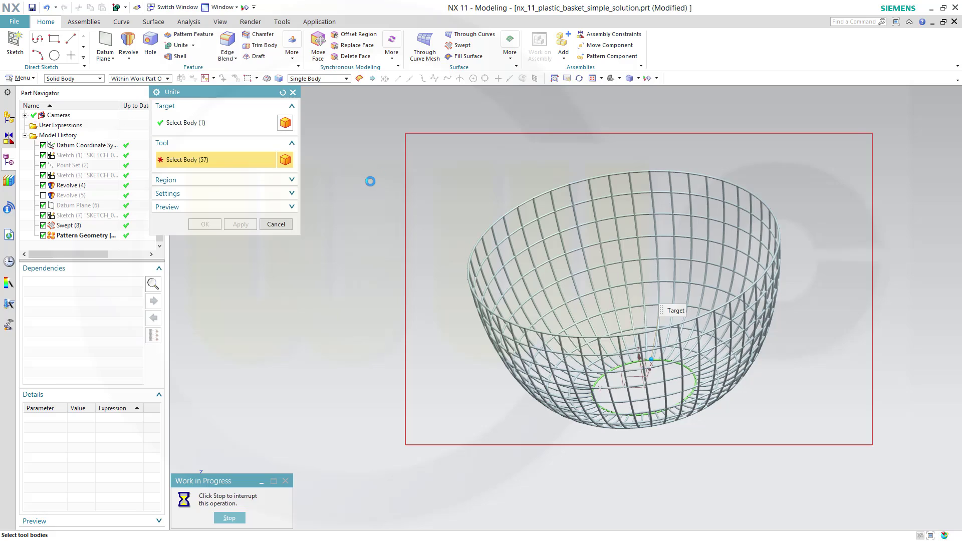